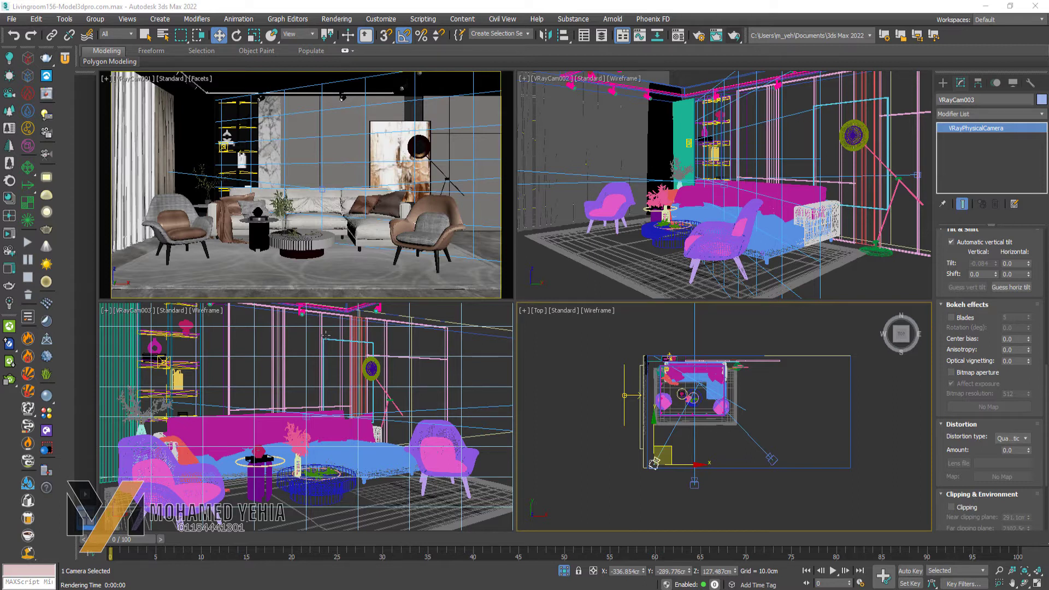
{"action": "left_click", "coordinate": [734, 35]}
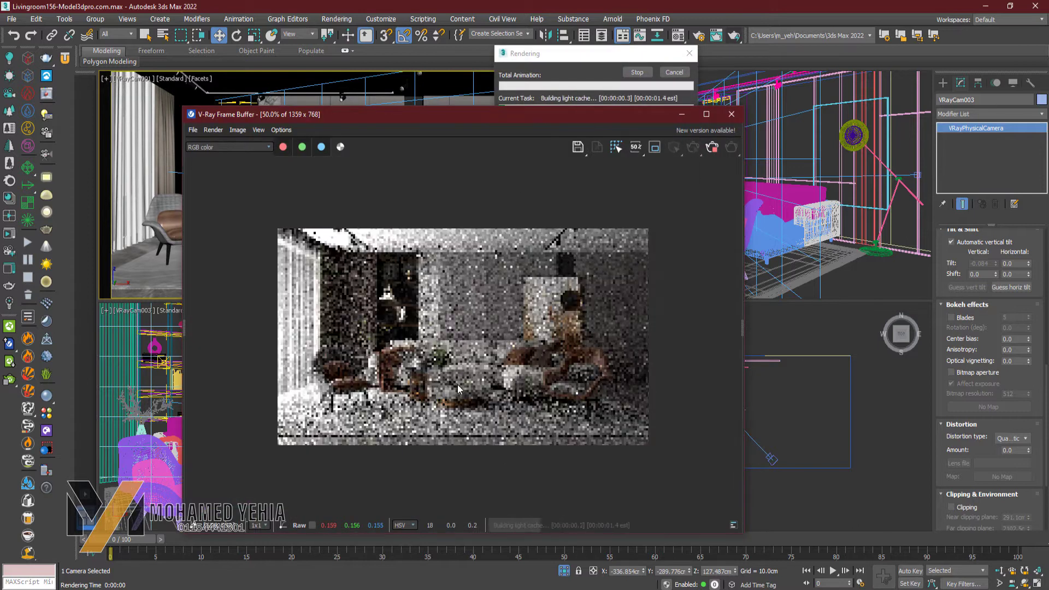
{"action": "left_click", "coordinate": [735, 117]}
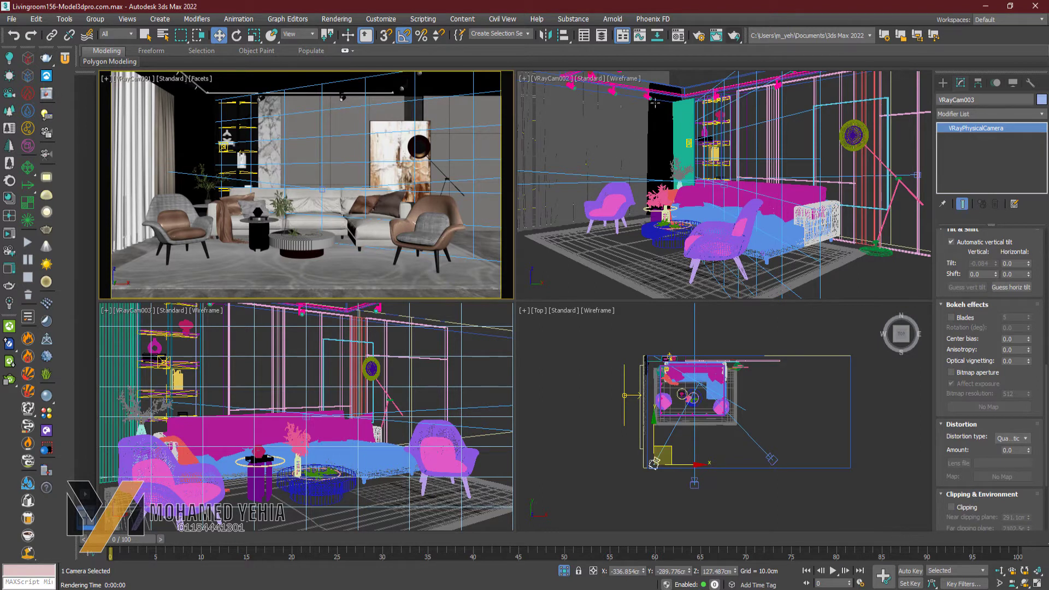
{"action": "left_click", "coordinate": [700, 38]}
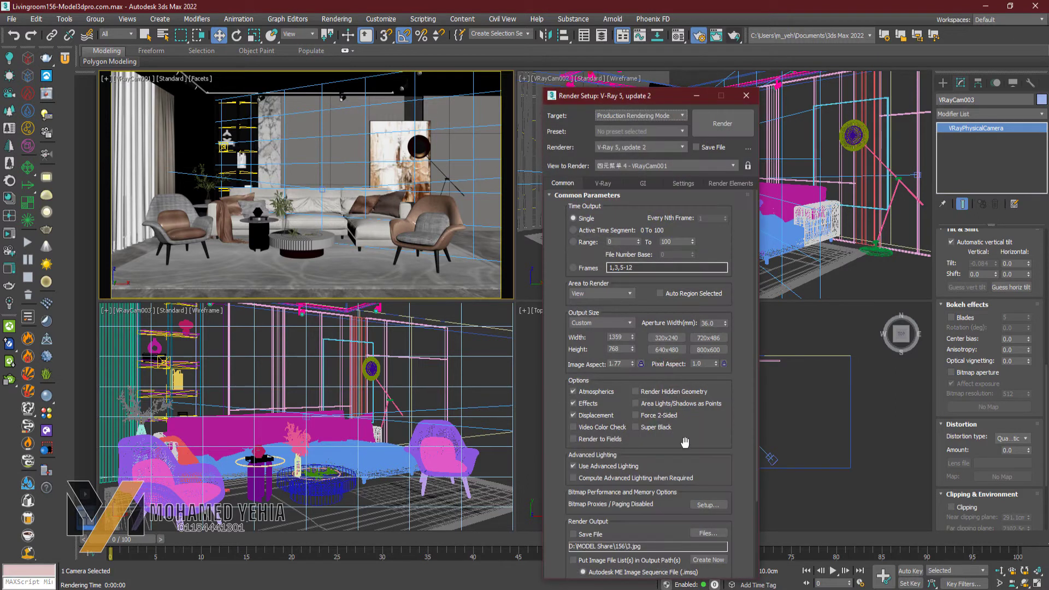
{"action": "scroll", "coordinate": [574, 437], "scroll_direction": "down", "scroll_amount": 3}
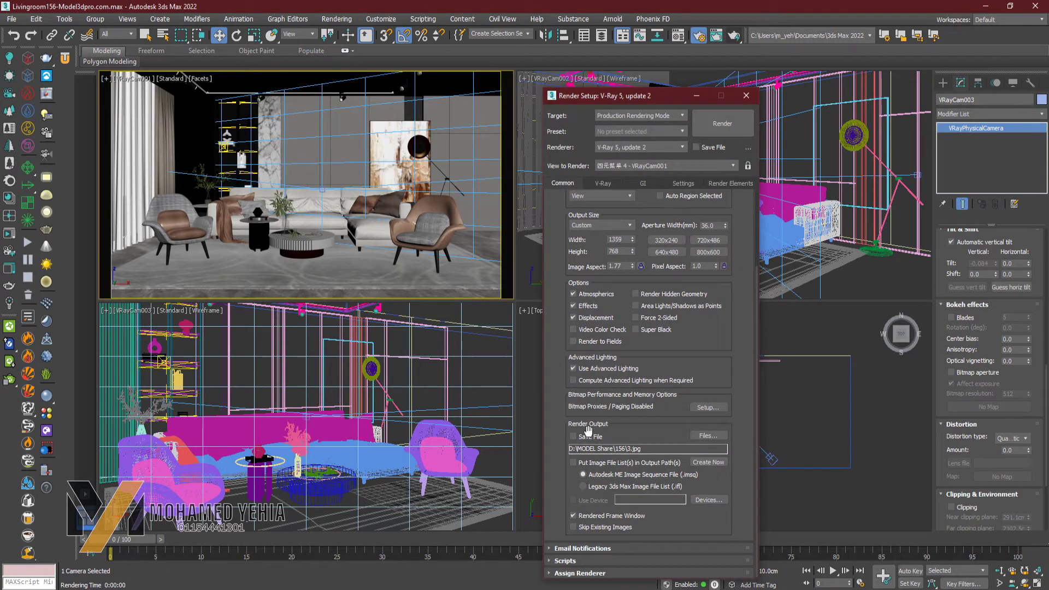
{"action": "left_click", "coordinate": [573, 438]}
{"action": "left_click", "coordinate": [574, 437]}
{"action": "scroll", "coordinate": [699, 331], "scroll_direction": "up", "scroll_amount": 4}
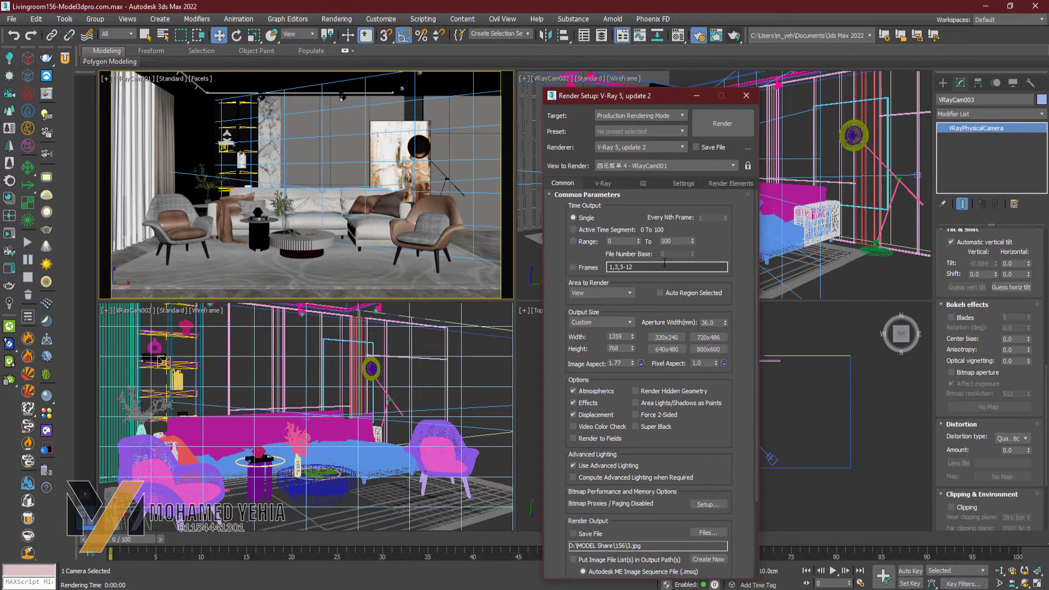
{"action": "left_click", "coordinate": [747, 97]}
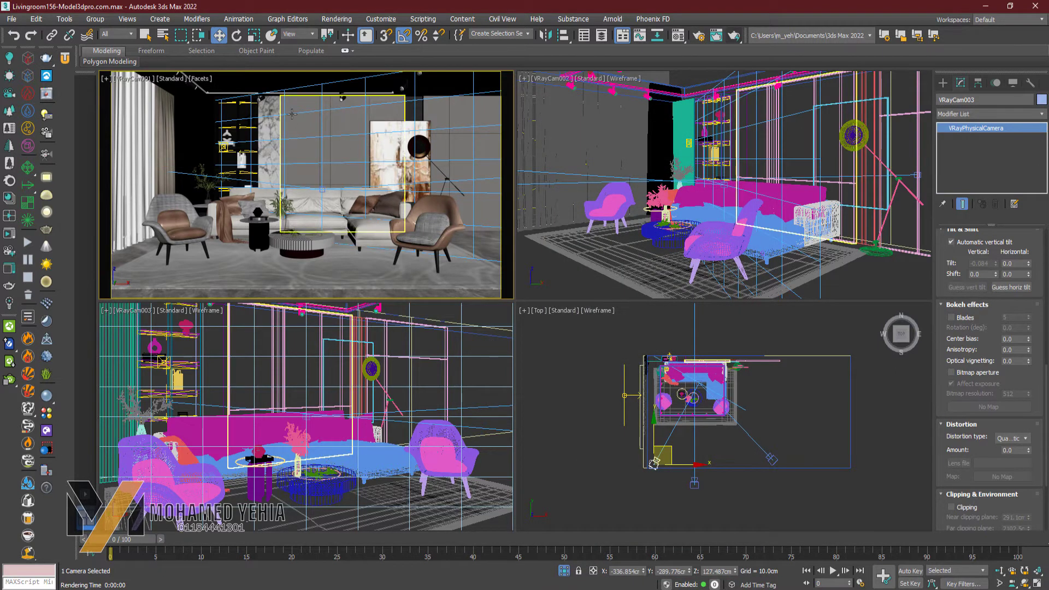
Open Rendering > Batch Render, listing View01 and View02, and reposition the dialog.
{"action": "left_click", "coordinate": [327, 21]}
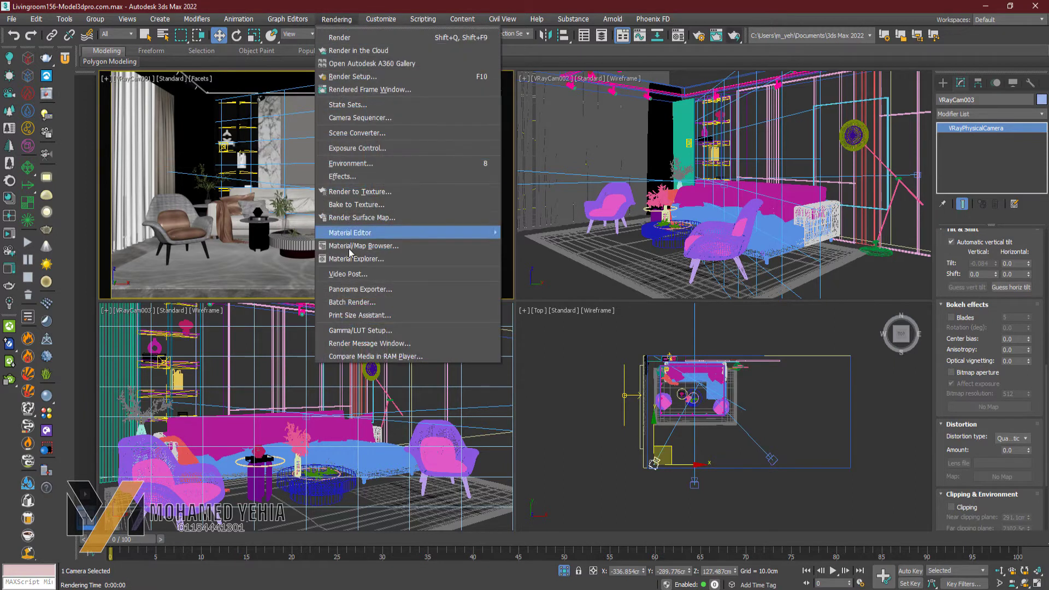
{"action": "left_click", "coordinate": [363, 302]}
{"action": "left_click_drag", "start_coordinate": [160, 20], "coordinate": [246, 88]}
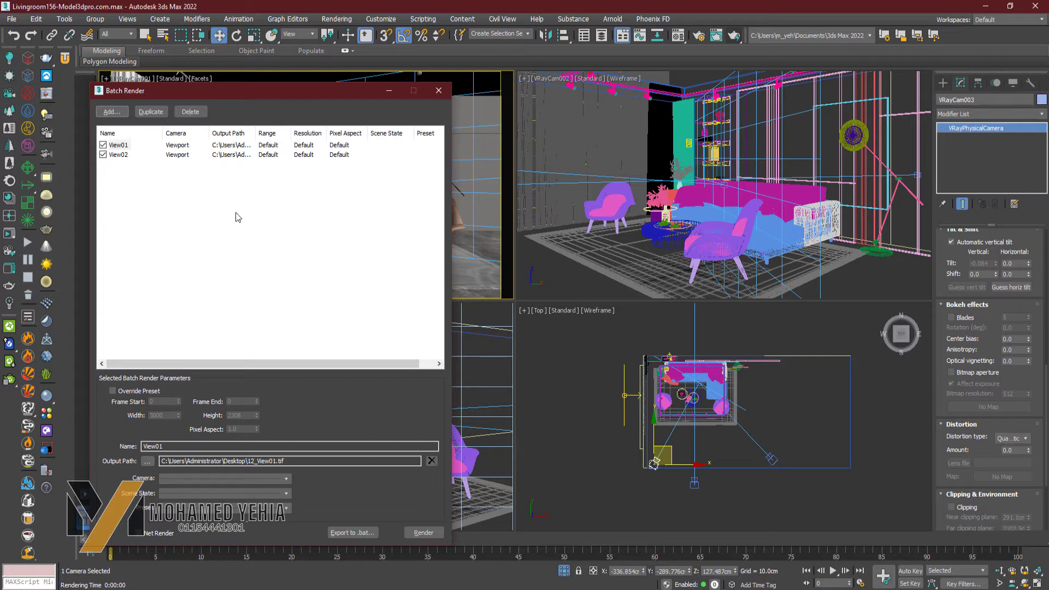
Delete the old View01 and View02 batch entries.
{"action": "left_click", "coordinate": [119, 145]}
{"action": "left_click", "coordinate": [191, 112]}
{"action": "left_click", "coordinate": [119, 145]}
{"action": "left_click", "coordinate": [191, 112]}
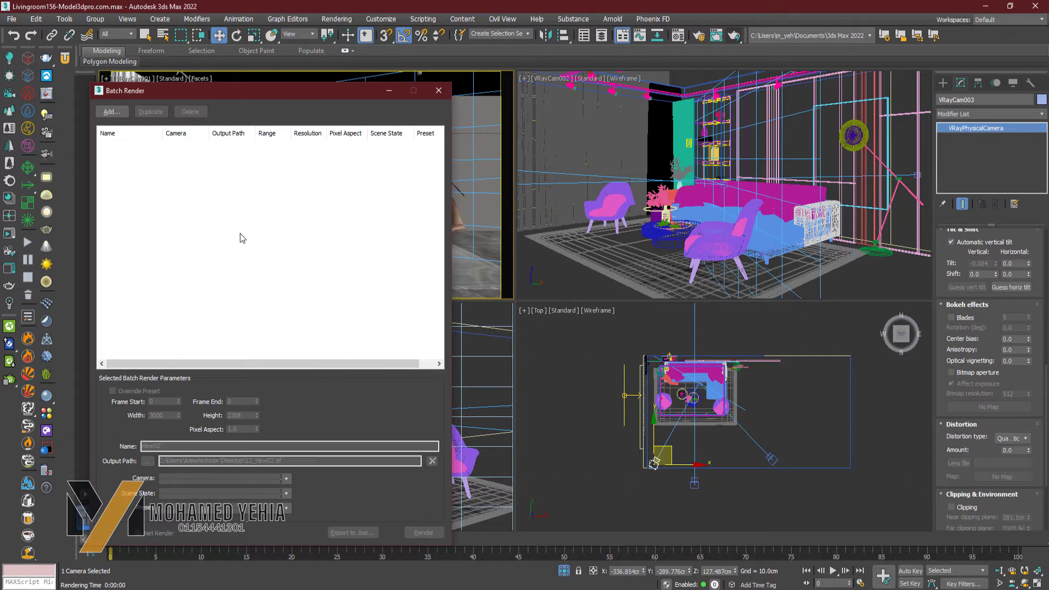
Add three new batch entries, View01, View02 and View03, and select View01.
{"action": "left_click_drag", "start_coordinate": [284, 90], "coordinate": [316, 84]}
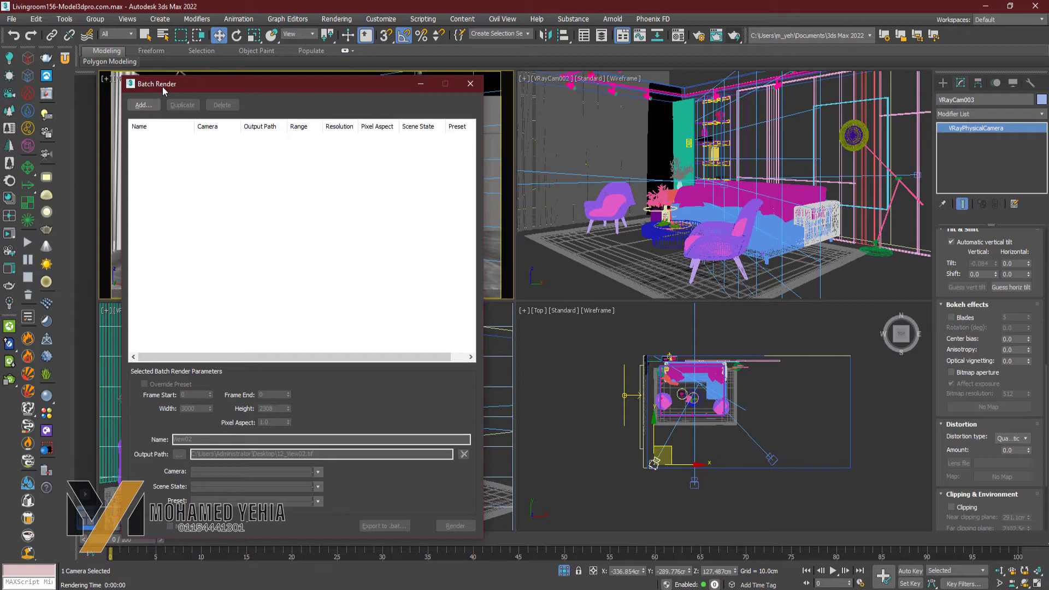
{"action": "left_click", "coordinate": [142, 105]}
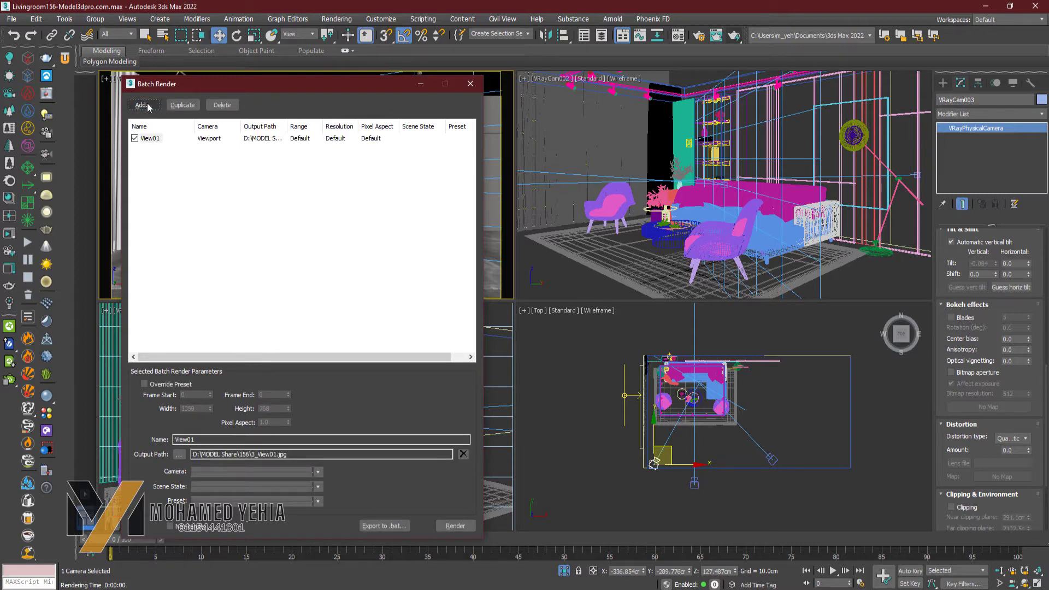
{"action": "left_click", "coordinate": [148, 106]}
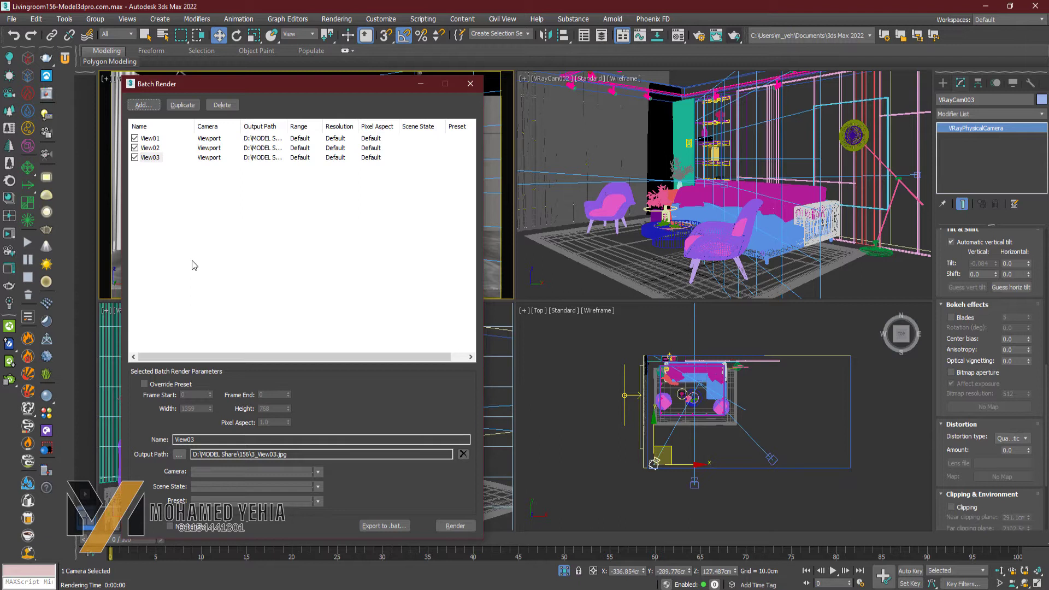
{"action": "left_click", "coordinate": [150, 139]}
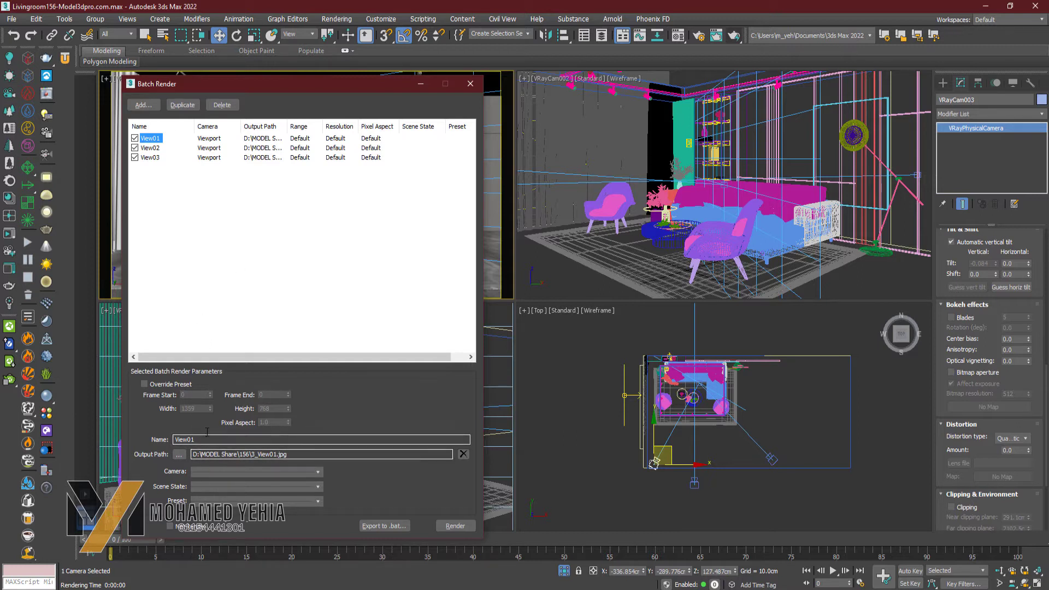
Set View01's batch camera to VRayCam001.
{"action": "left_click", "coordinate": [209, 471]}
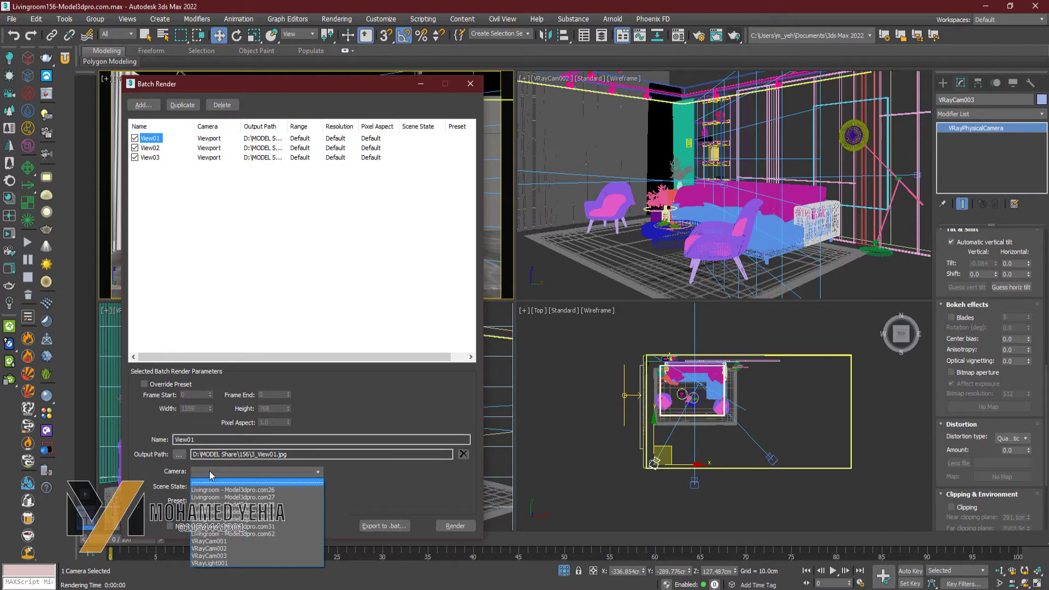
{"action": "left_click", "coordinate": [228, 542]}
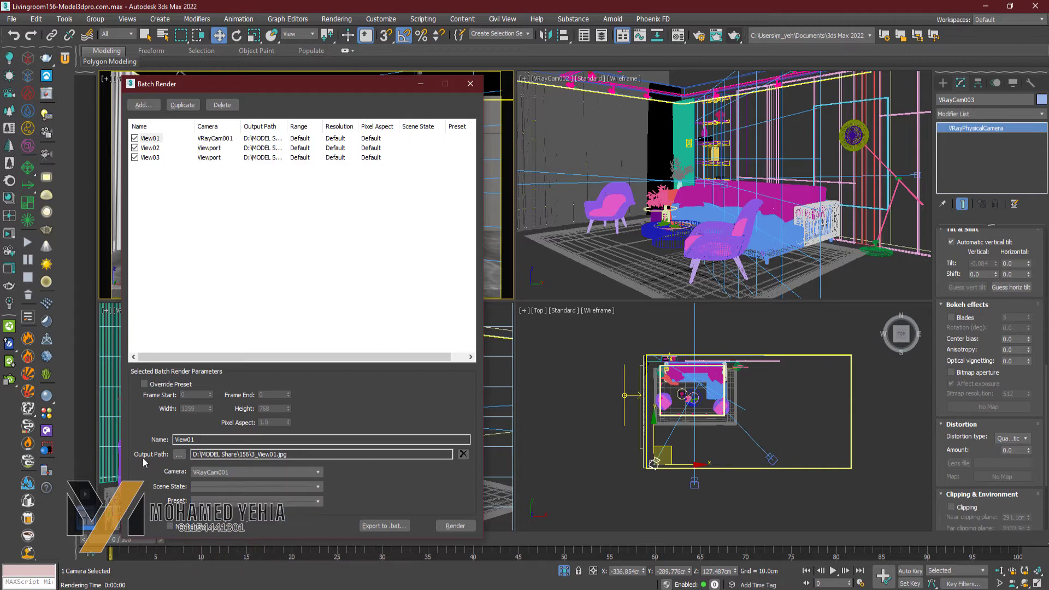
{"action": "left_click", "coordinate": [179, 454]}
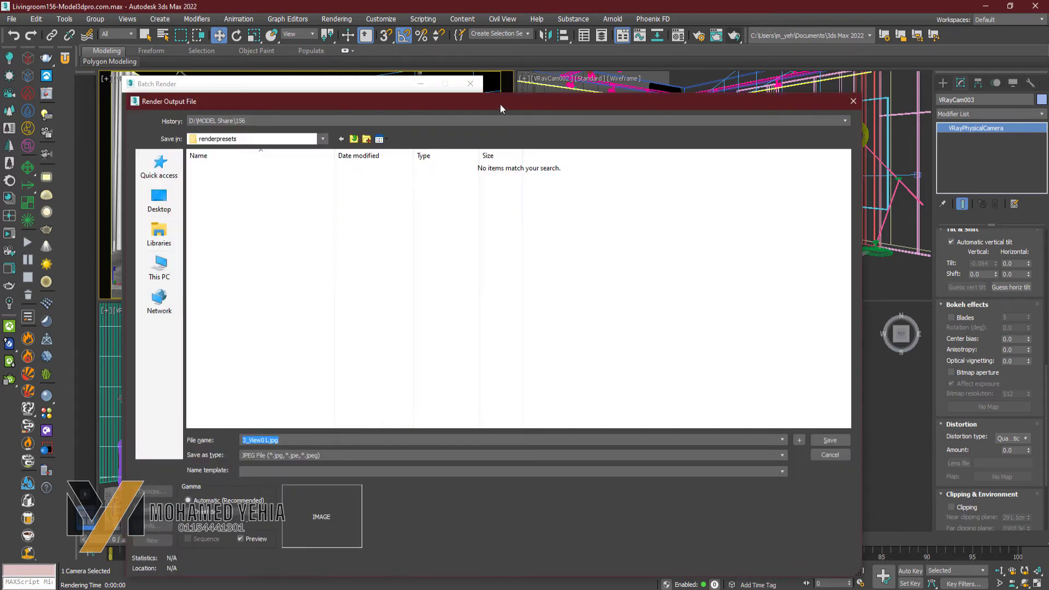
{"action": "key", "text": "Return"}
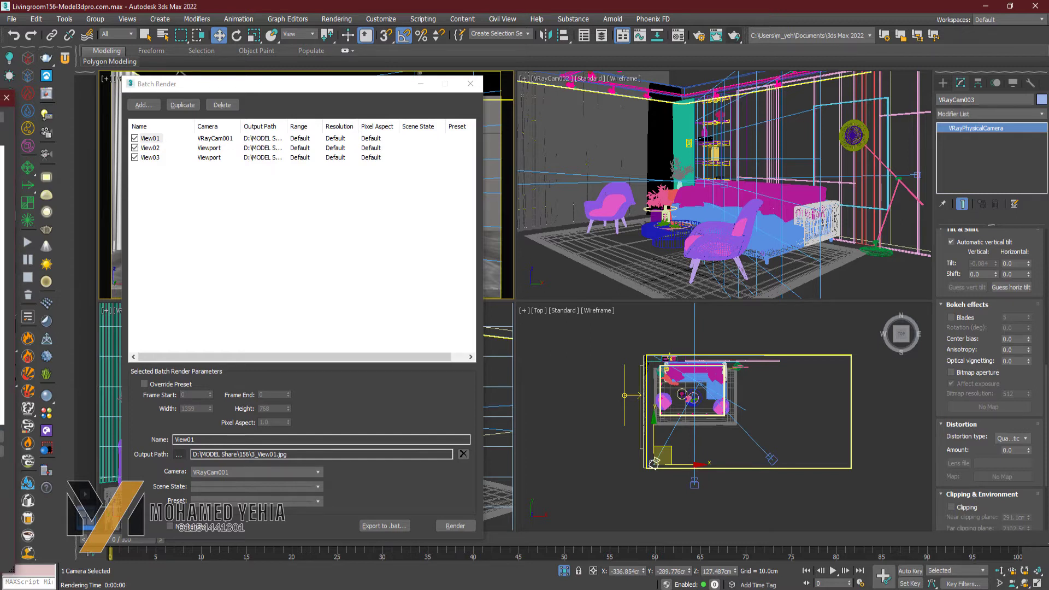
Save View01's output as JPEG file c1 in the F:\batch folder.
{"action": "left_click", "coordinate": [179, 454]}
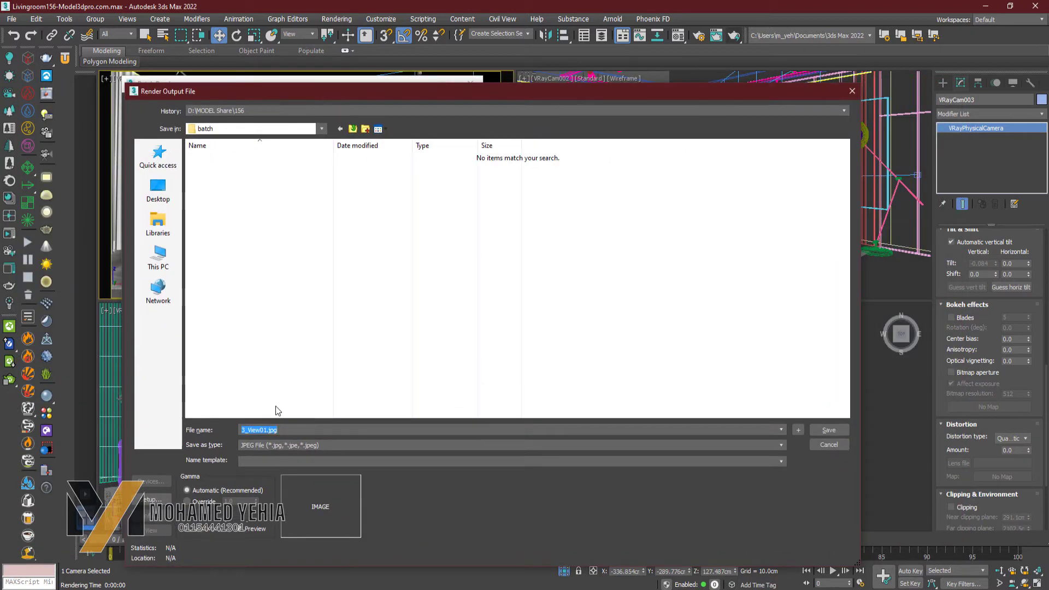
{"action": "left_click", "coordinate": [310, 447]}
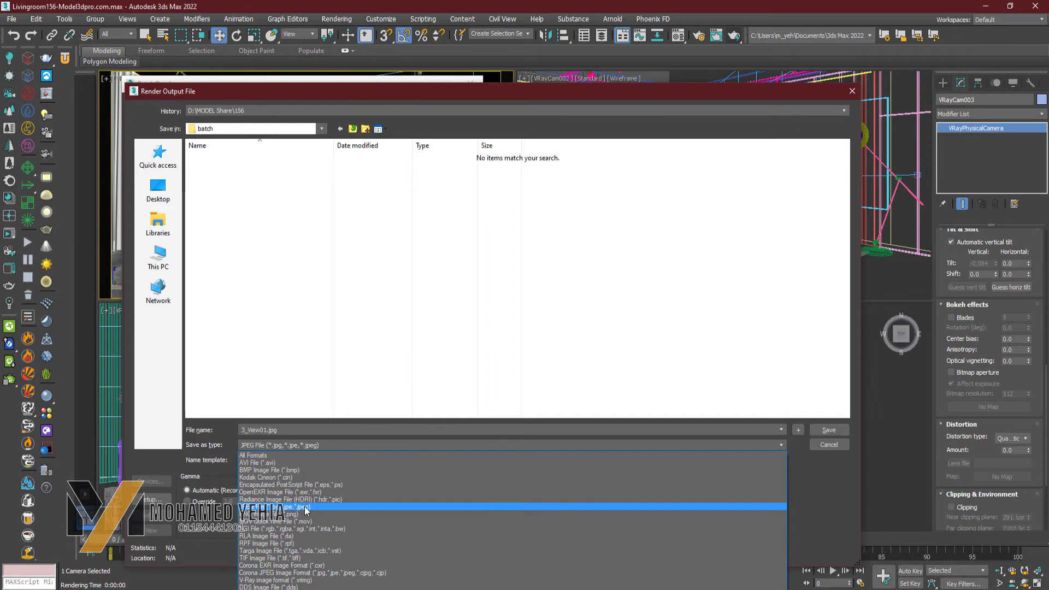
{"action": "left_click", "coordinate": [306, 507]}
{"action": "double_click", "coordinate": [285, 429]}
{"action": "type", "text": "c1"}
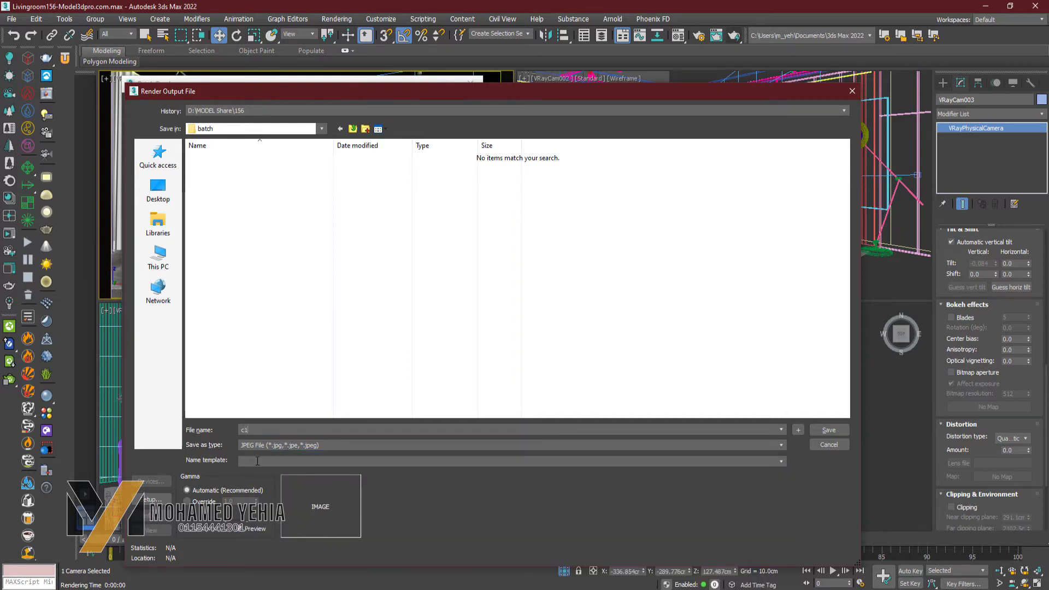
{"action": "left_click", "coordinate": [829, 431]}
{"action": "left_click", "coordinate": [152, 140]}
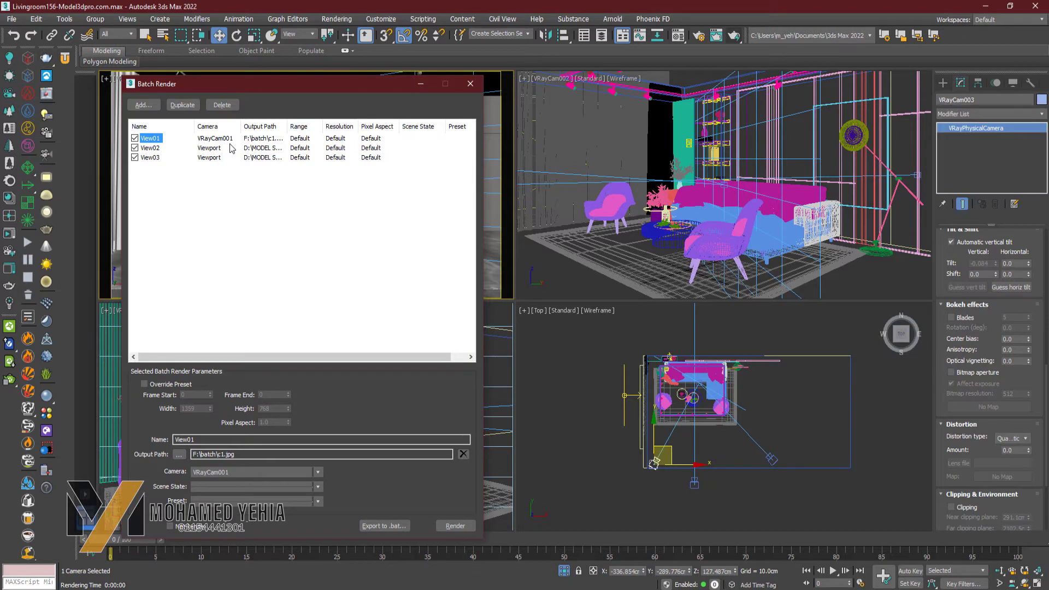
Widen the Output Path column and check Render Setup's 1359 x 768 output size.
{"action": "left_click_drag", "start_coordinate": [287, 127], "coordinate": [354, 127]}
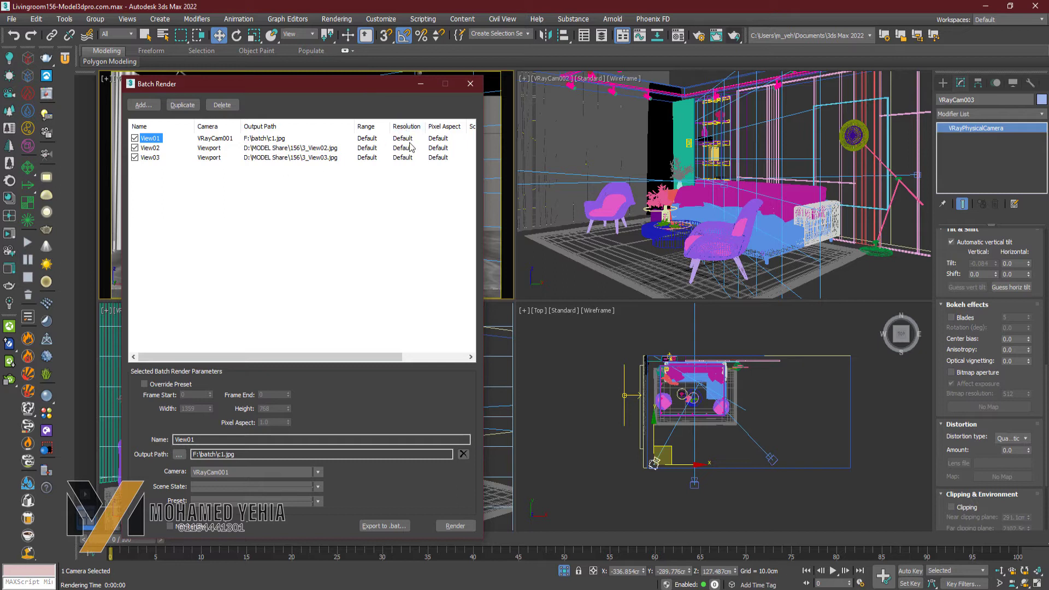
{"action": "left_click", "coordinate": [700, 36]}
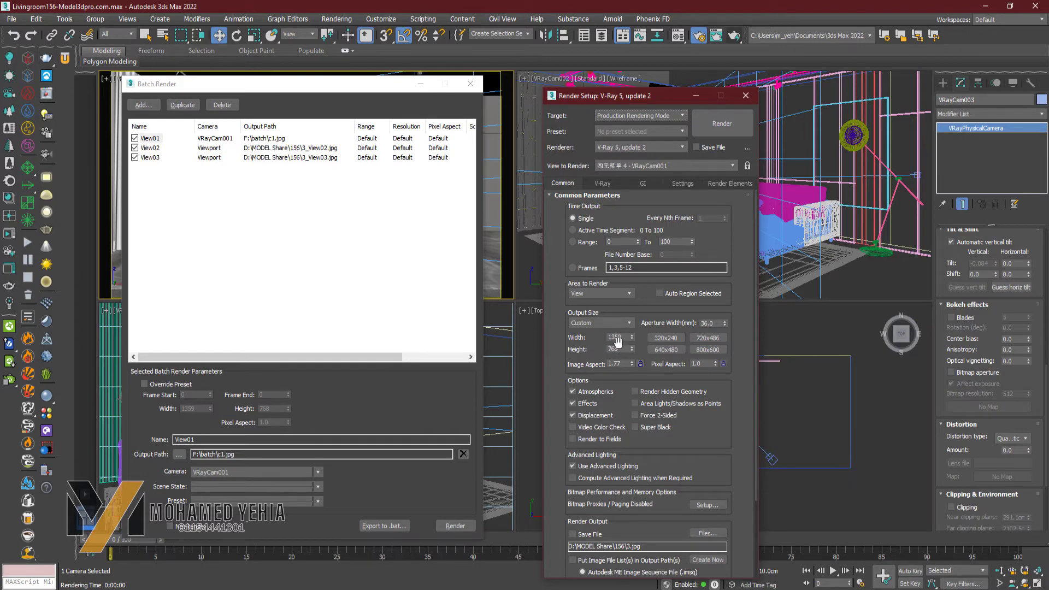
{"action": "left_click", "coordinate": [746, 95]}
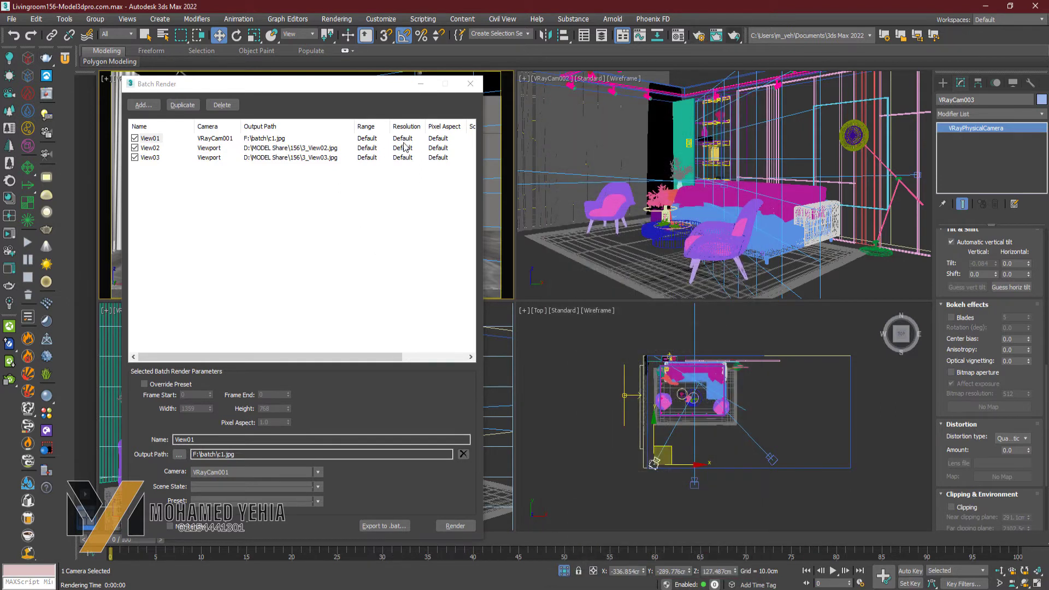
Set View02's batch camera to VRayCam002.
{"action": "left_click", "coordinate": [155, 140]}
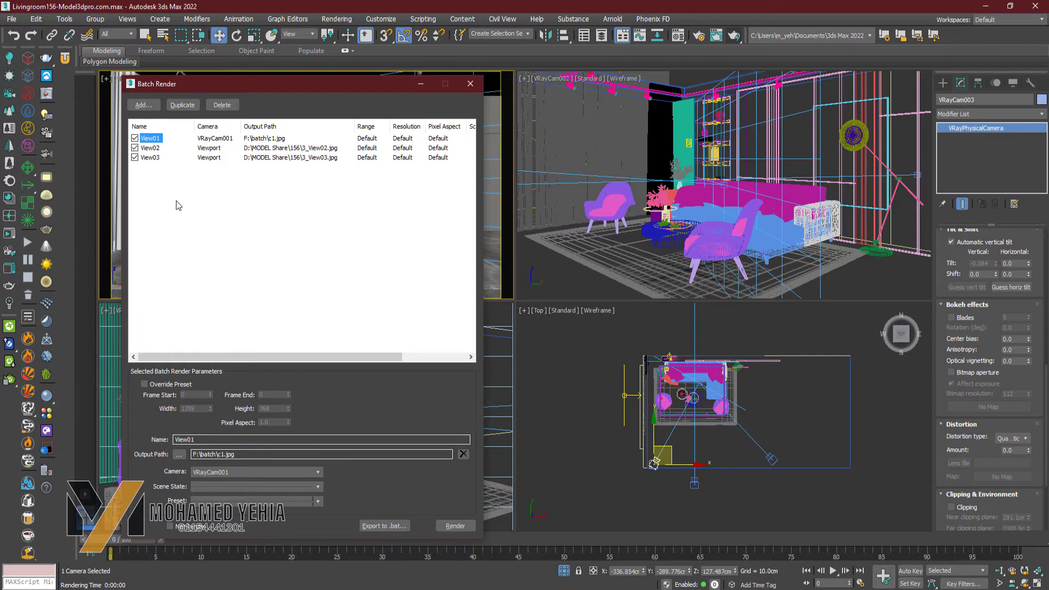
{"action": "left_click", "coordinate": [151, 148]}
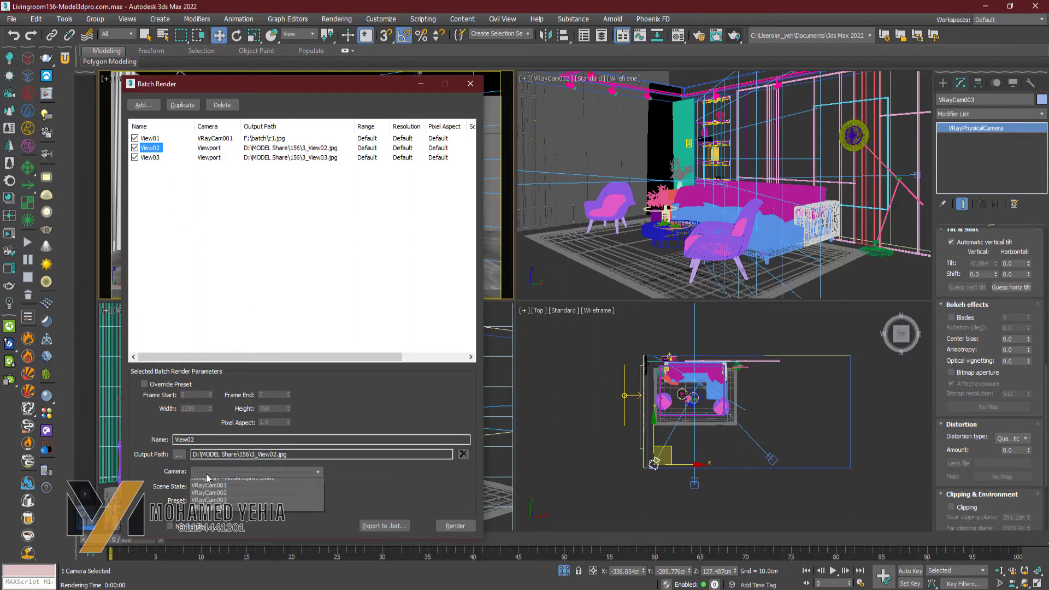
{"action": "left_click", "coordinate": [206, 474]}
{"action": "left_click", "coordinate": [218, 549]}
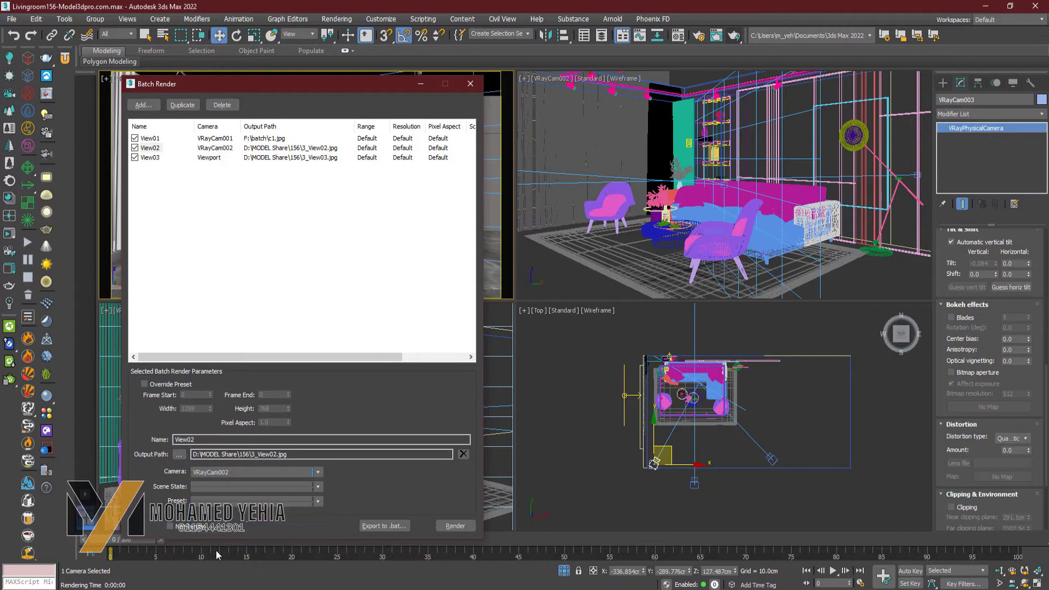
Switch View02's output file format to TIF in the output file dialog.
{"action": "left_click", "coordinate": [178, 455]}
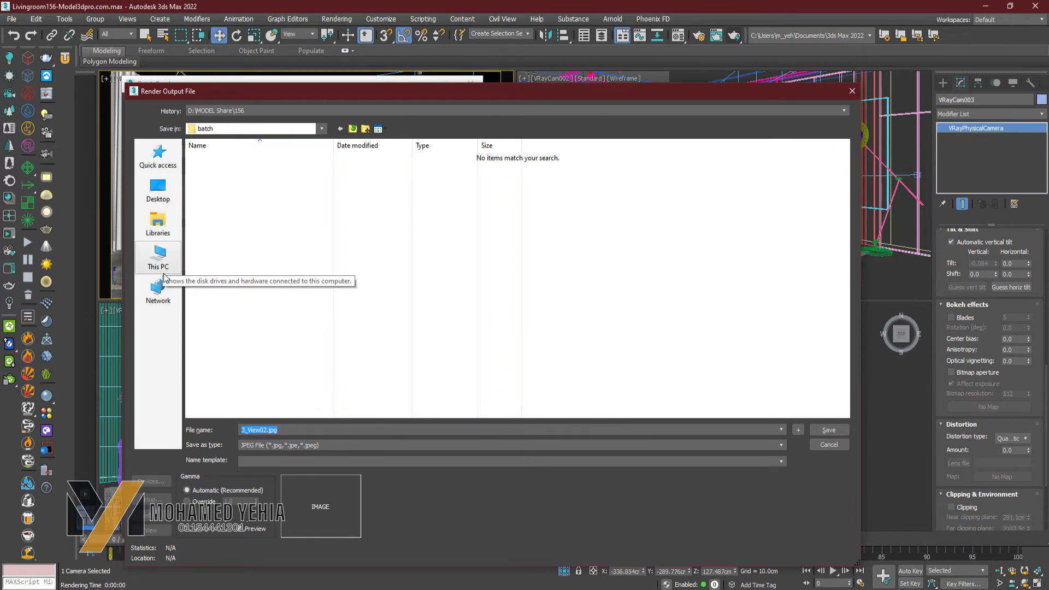
{"action": "key", "text": "Return"}
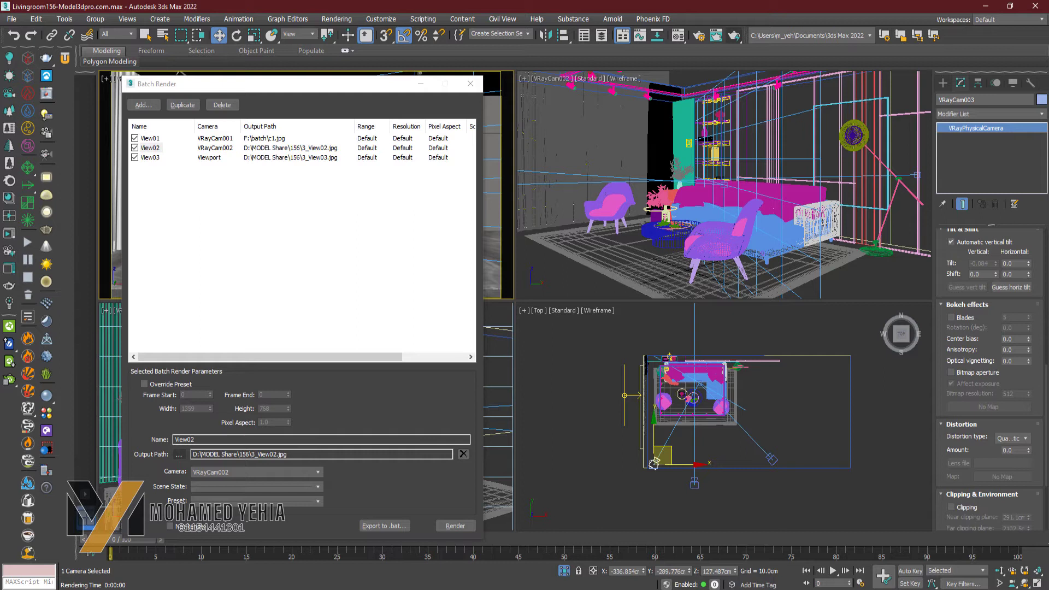
{"action": "left_click", "coordinate": [179, 454]}
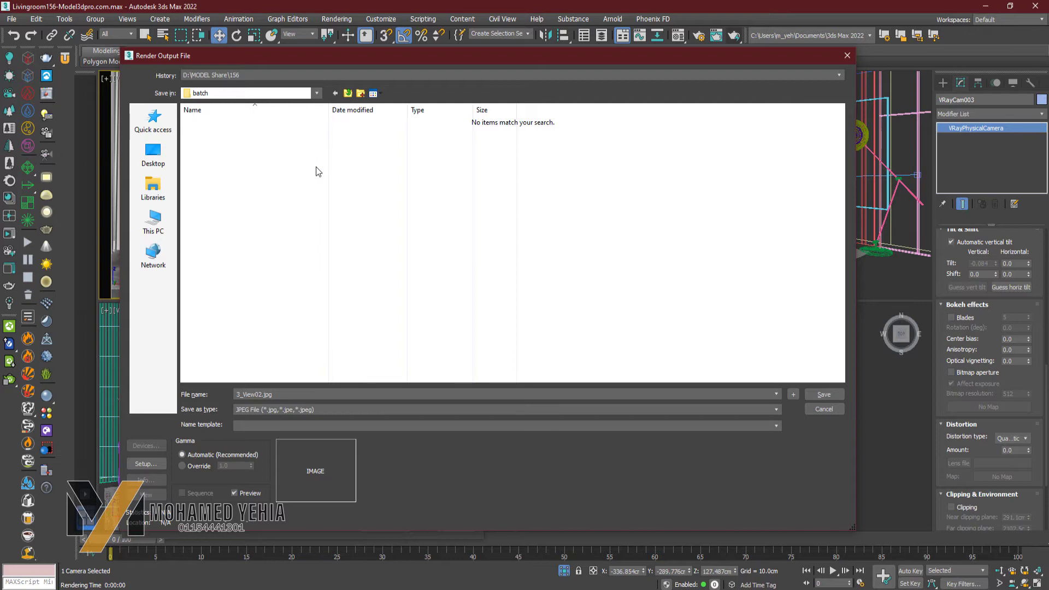
{"action": "left_click", "coordinate": [253, 411]}
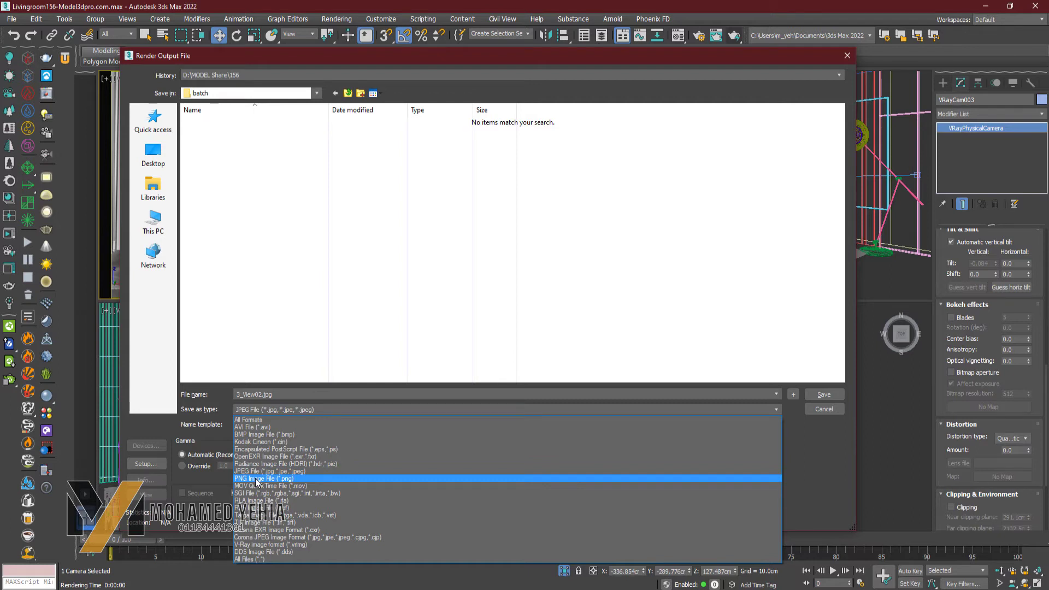
{"action": "left_click", "coordinate": [261, 522]}
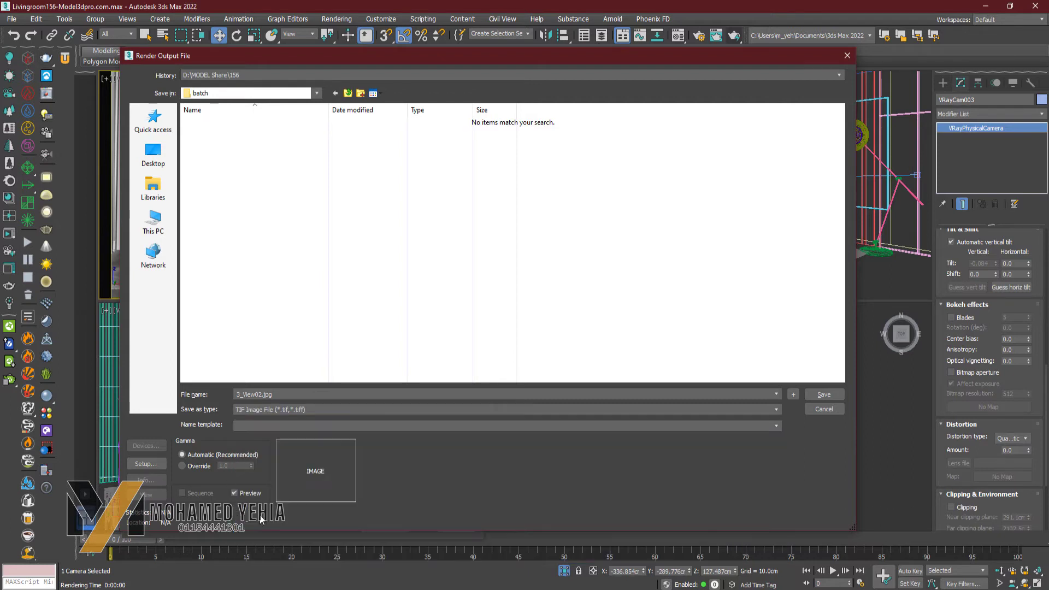
{"action": "key", "text": "Escape"}
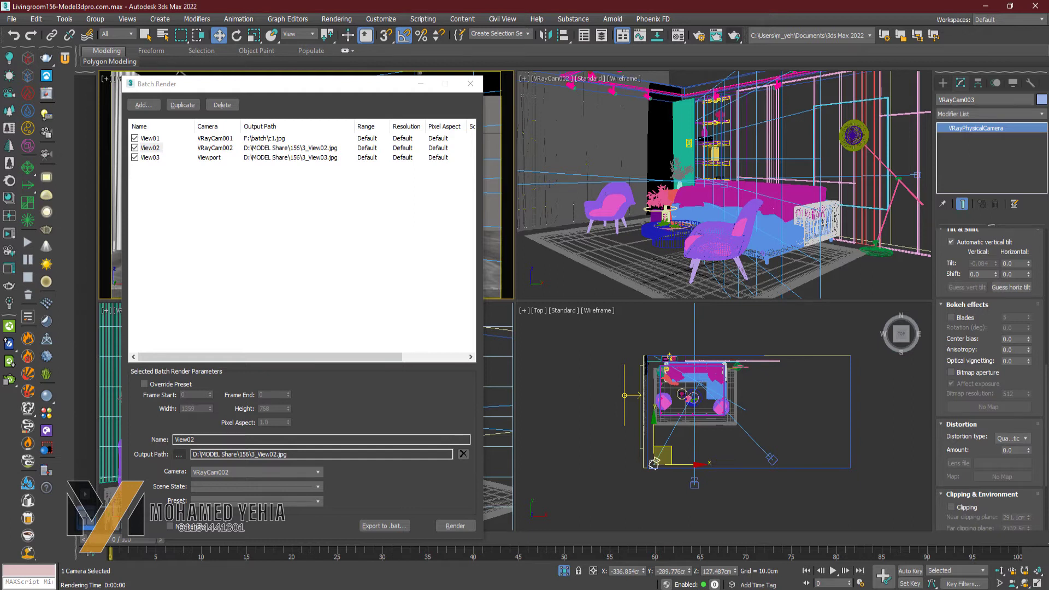
Confirm F:\batch\c2.tif as View02's output and move the Batch Render window aside.
{"action": "key", "text": "Return"}
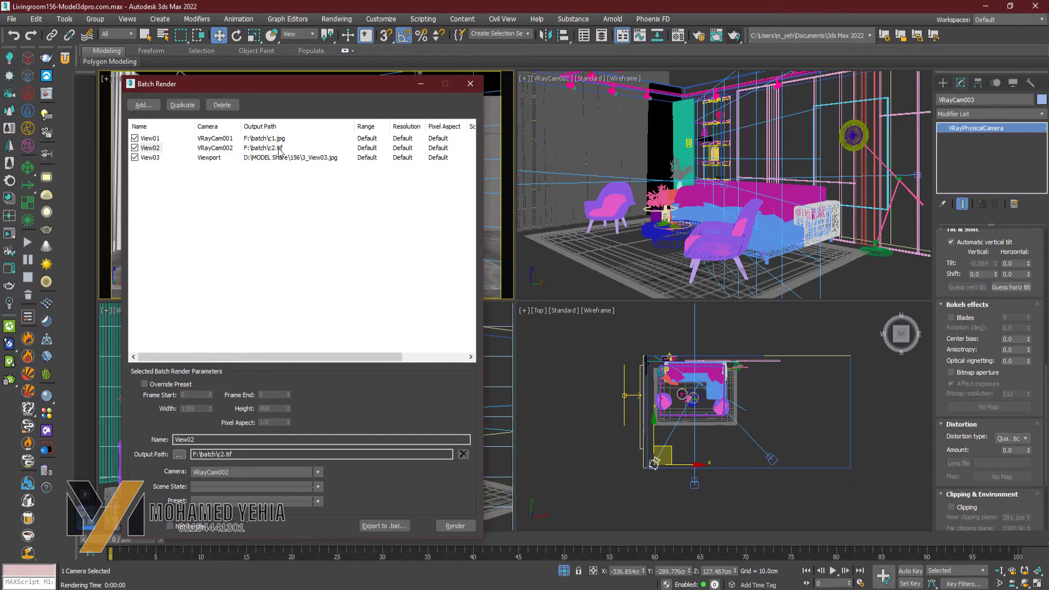
{"action": "left_click_drag", "start_coordinate": [280, 86], "coordinate": [742, 117]}
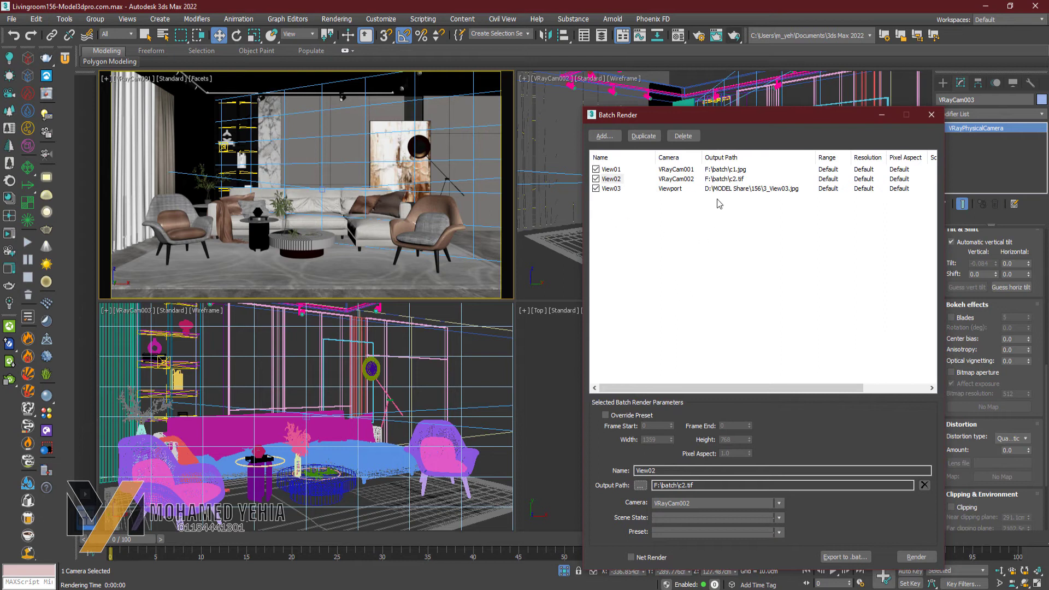
{"action": "left_click_drag", "start_coordinate": [704, 120], "coordinate": [616, 141]}
{"action": "left_click_drag", "start_coordinate": [539, 137], "coordinate": [367, 184]}
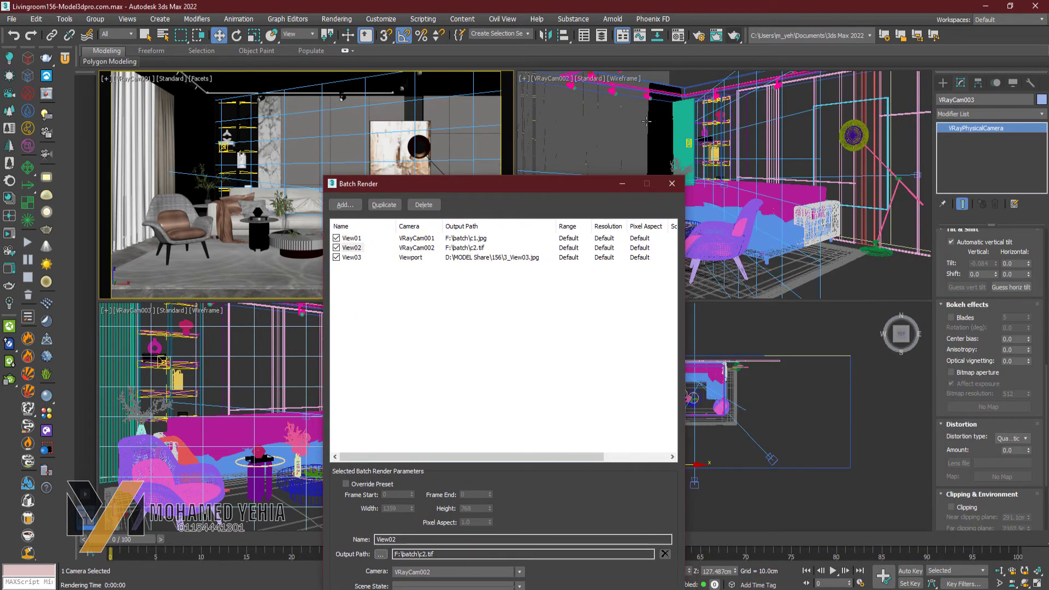
Show edged faces in the VRayCam002 viewport.
{"action": "left_click", "coordinate": [677, 139]}
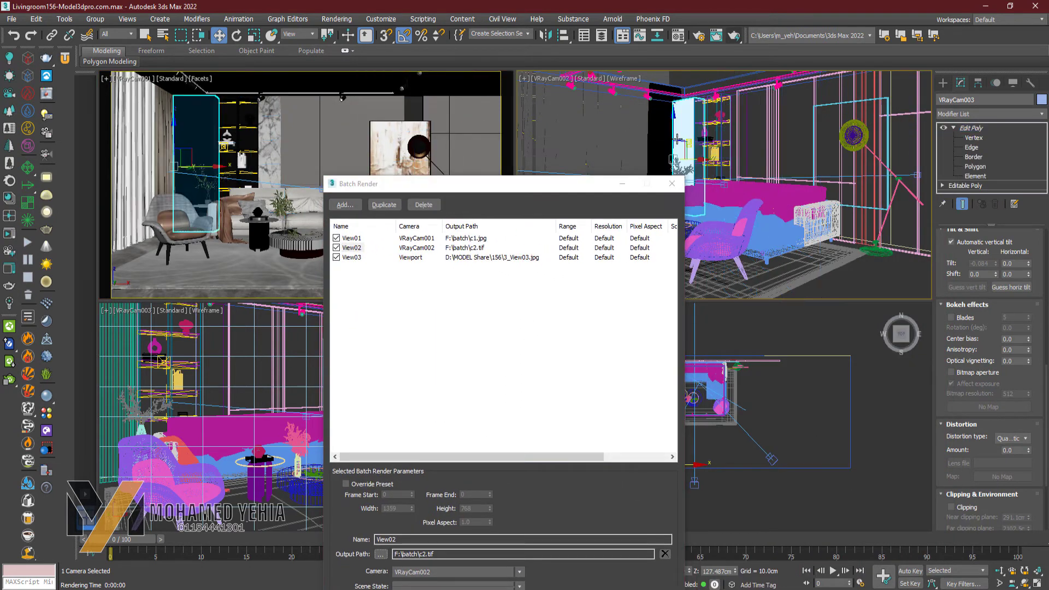
{"action": "key", "text": "F3"}
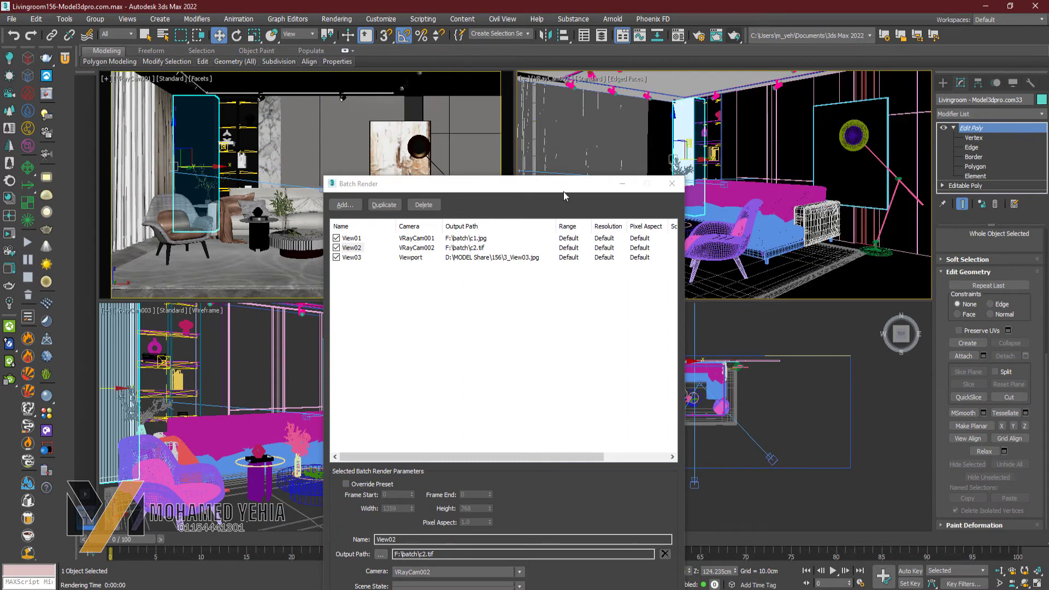
{"action": "left_click_drag", "start_coordinate": [562, 191], "coordinate": [346, 107]}
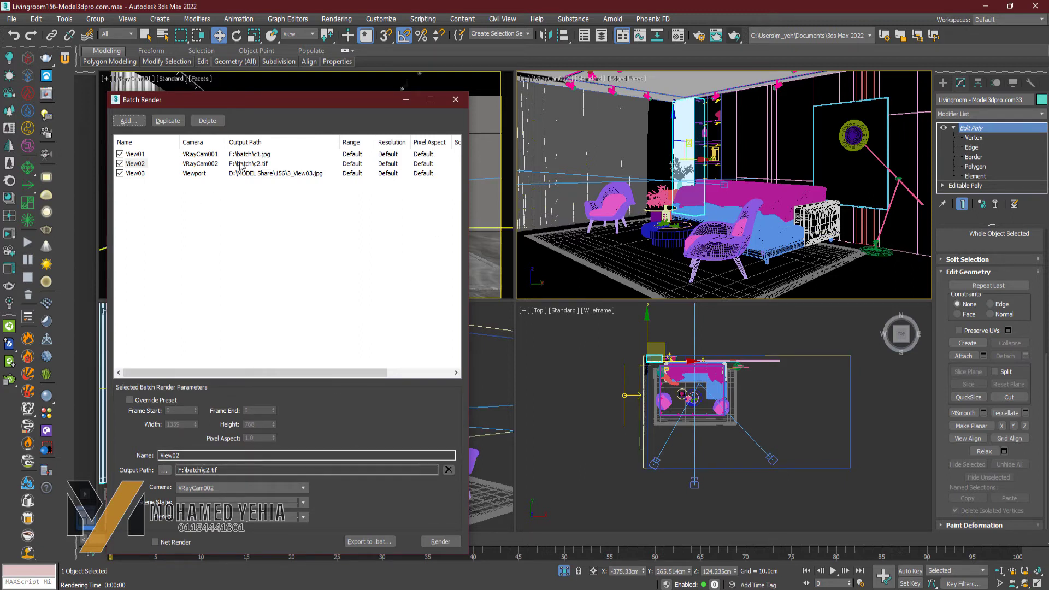
Override View02's preset with an 800 x 600 resolution and a 0-0 frame range.
{"action": "left_click", "coordinate": [139, 164]}
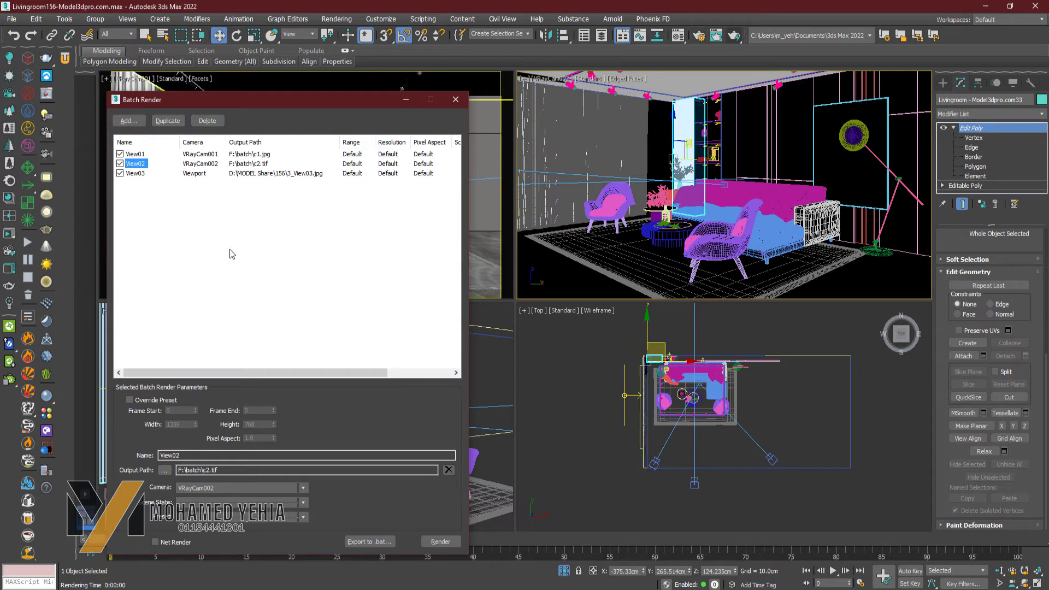
{"action": "left_click", "coordinate": [130, 400]}
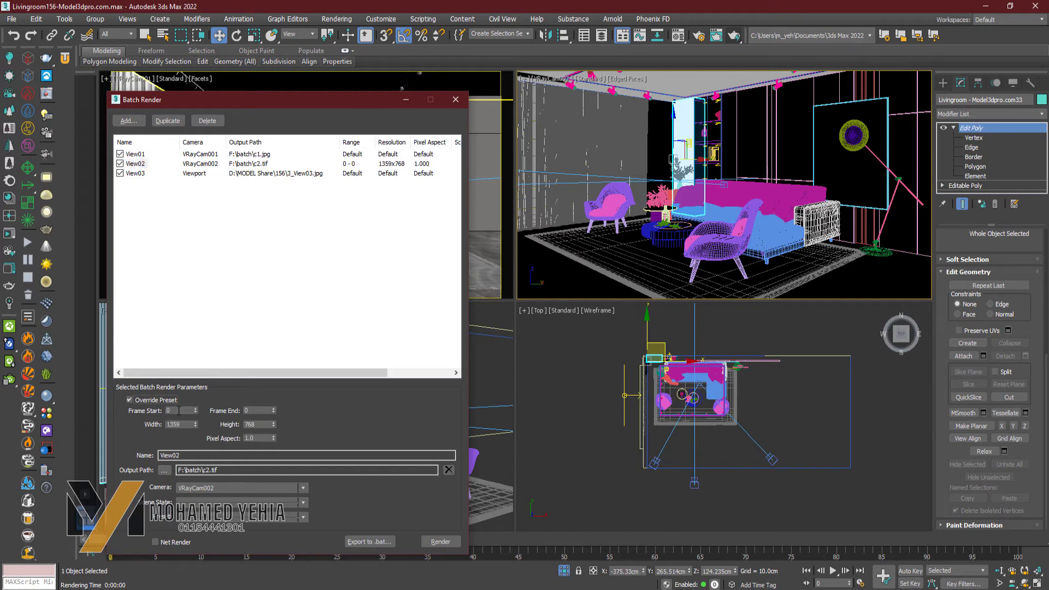
{"action": "left_click_drag", "start_coordinate": [180, 425], "coordinate": [137, 427]}
{"action": "key", "text": "Tab"}
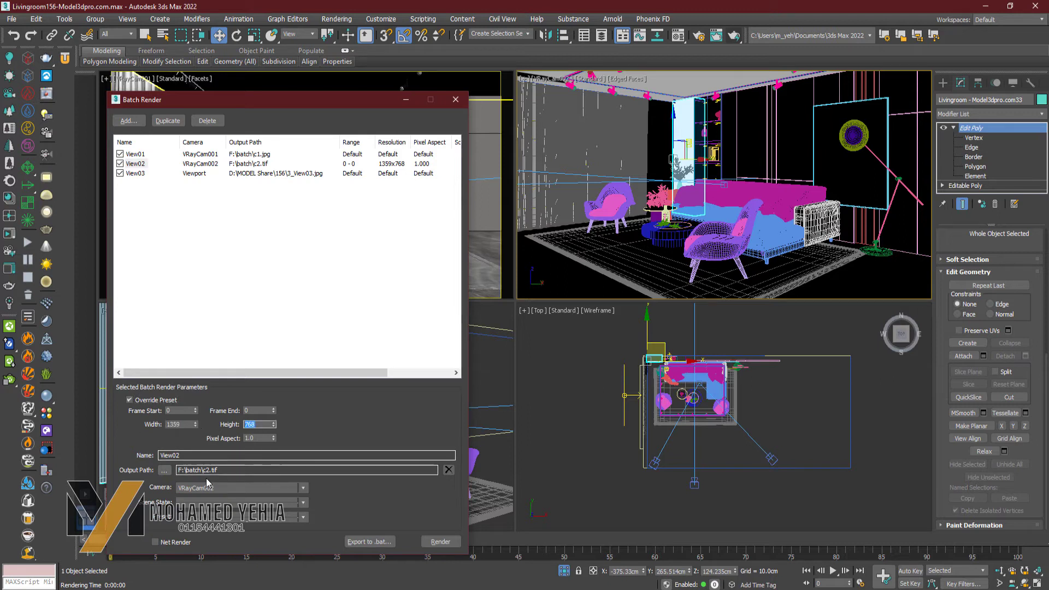
{"action": "left_click_drag", "start_coordinate": [180, 425], "coordinate": [127, 411]}
{"action": "type", "text": "800"}
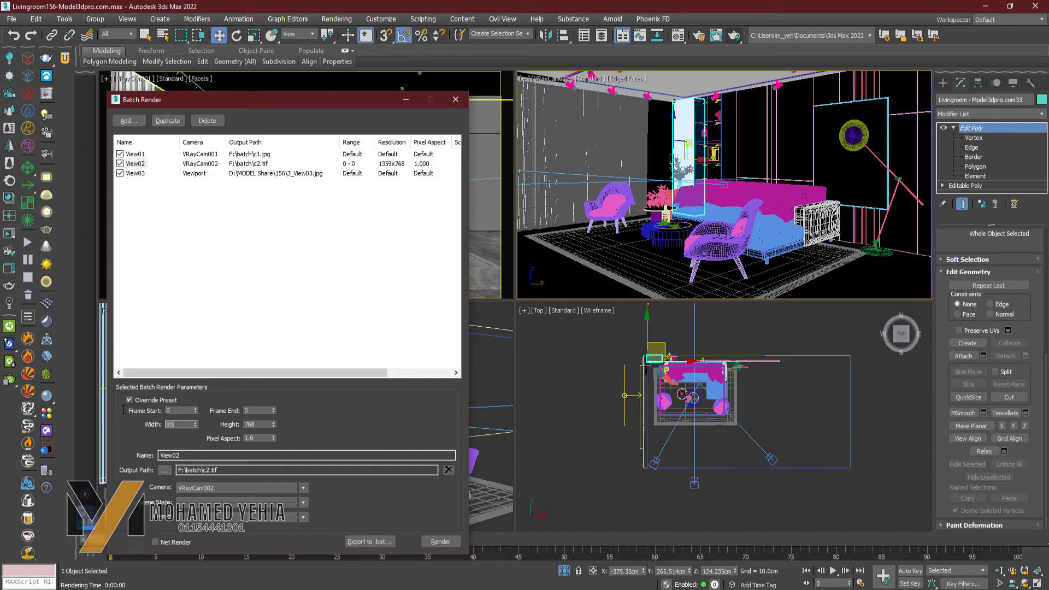
{"action": "double_click", "coordinate": [255, 425]}
{"action": "type", "text": "00"}
{"action": "key", "text": "Return"}
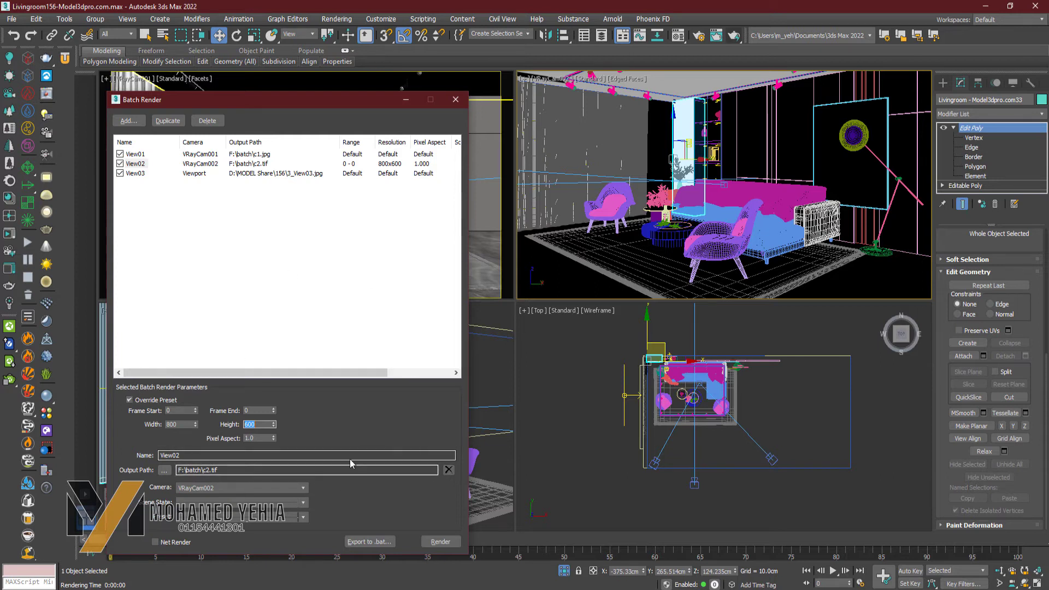
{"action": "left_click", "coordinate": [137, 174]}
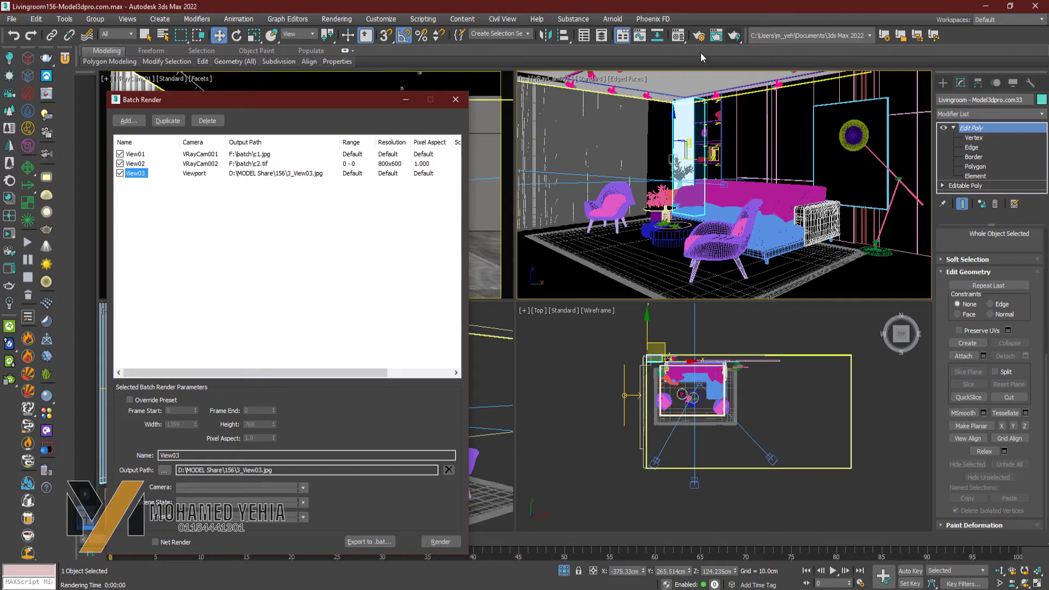
Review render presets in Render Setup and View02's batch entry, leaving them unchanged.
{"action": "left_click", "coordinate": [699, 35]}
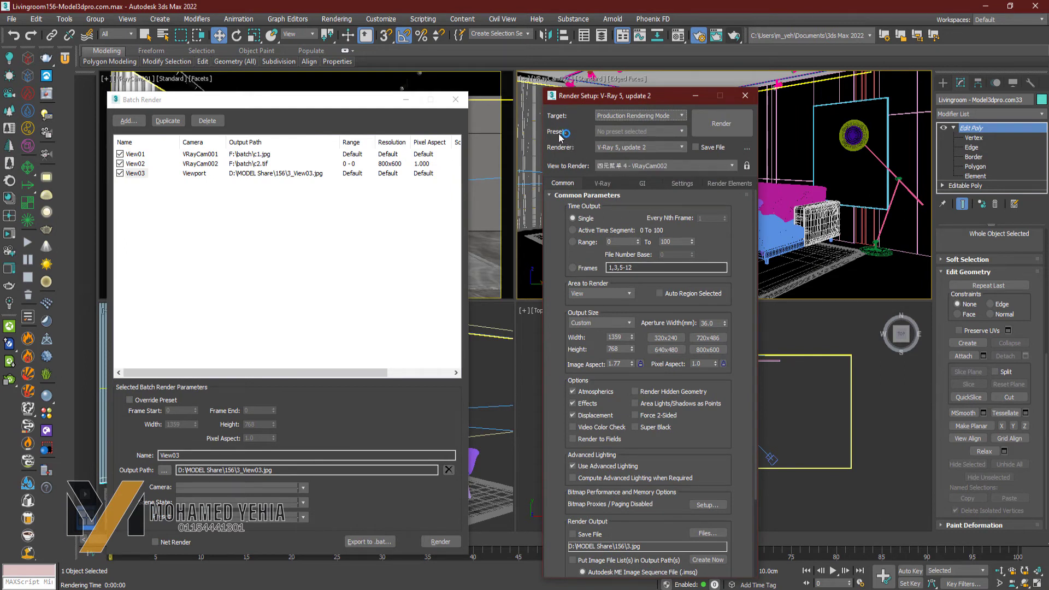
{"action": "left_click", "coordinate": [635, 131]}
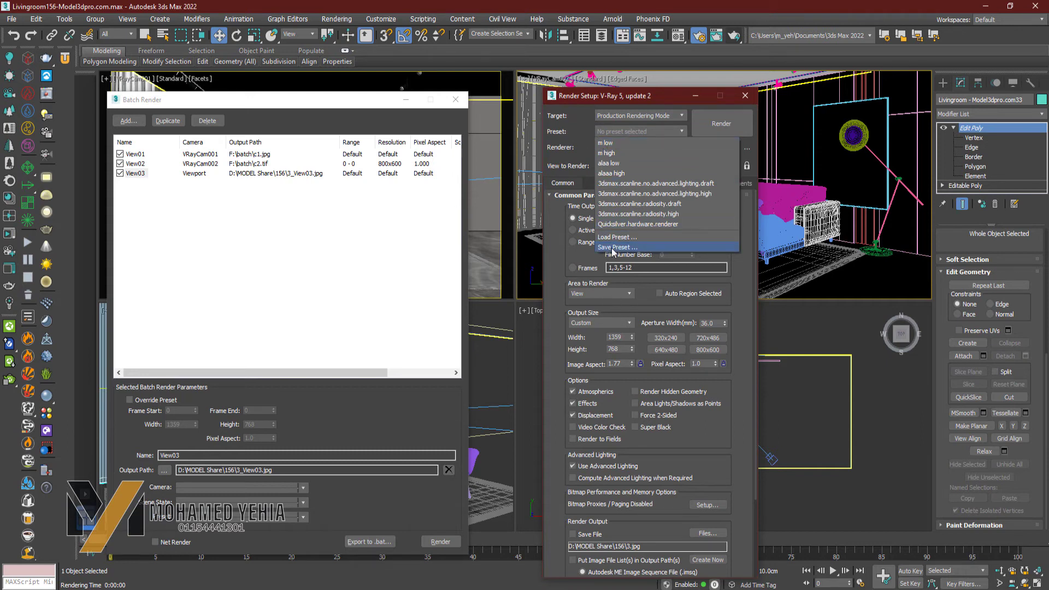
{"action": "left_click", "coordinate": [578, 130]}
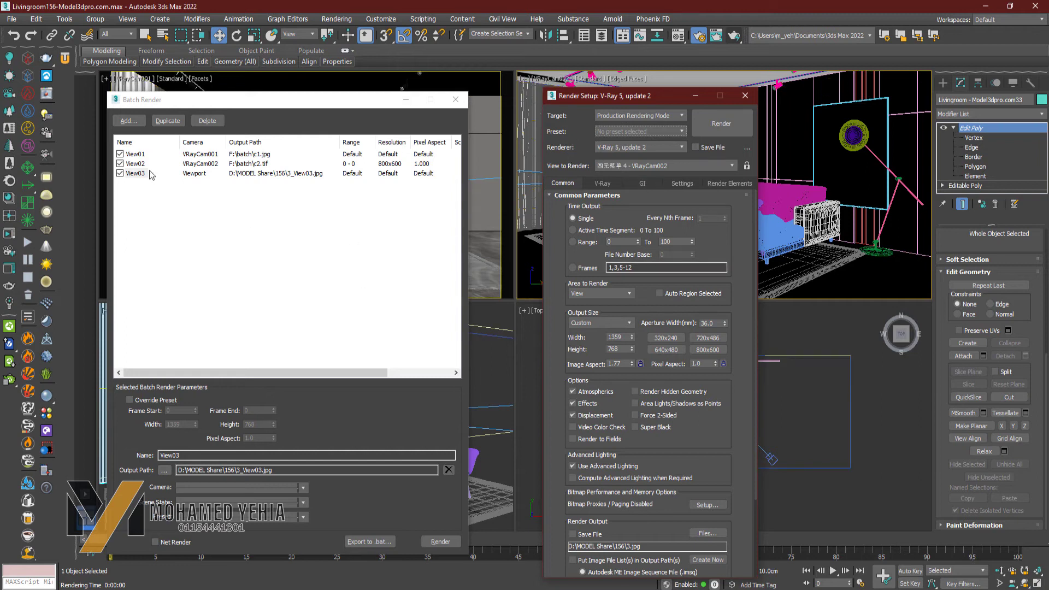
{"action": "left_click", "coordinate": [190, 181]}
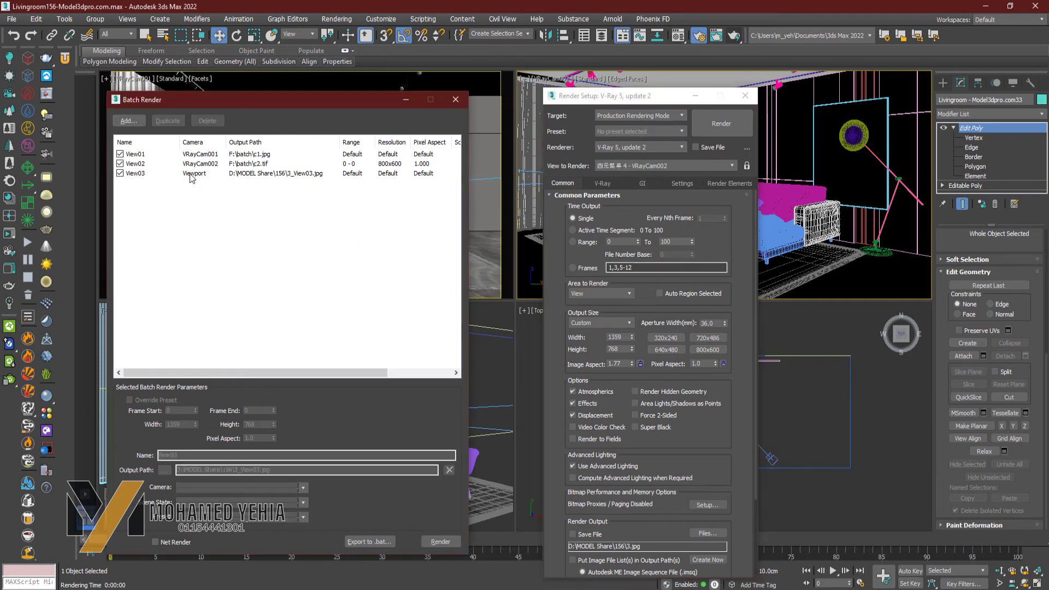
{"action": "left_click", "coordinate": [134, 174]}
{"action": "left_click", "coordinate": [136, 164]}
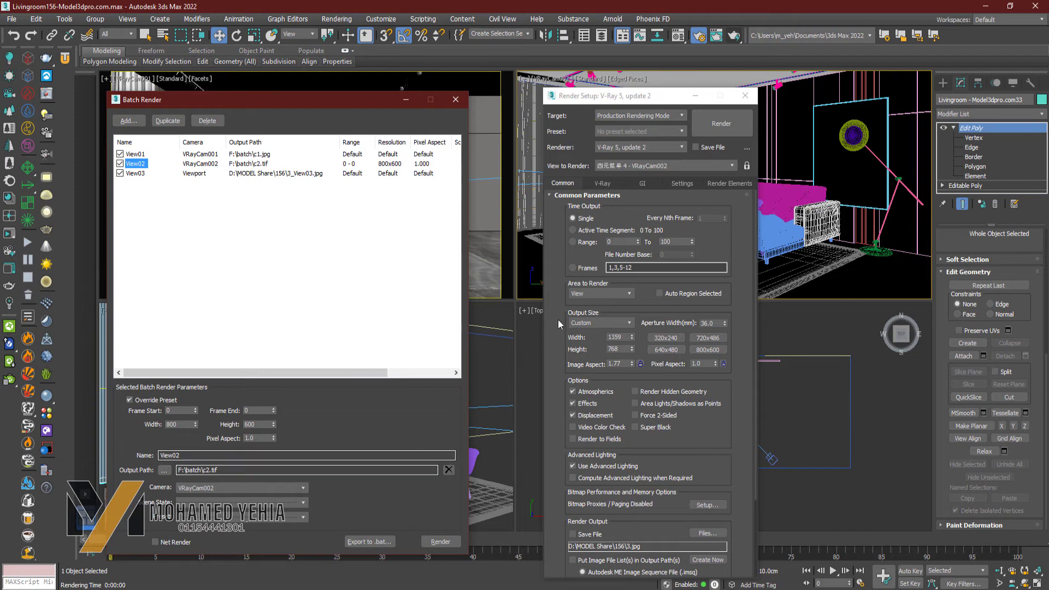
{"action": "left_click", "coordinate": [183, 517]}
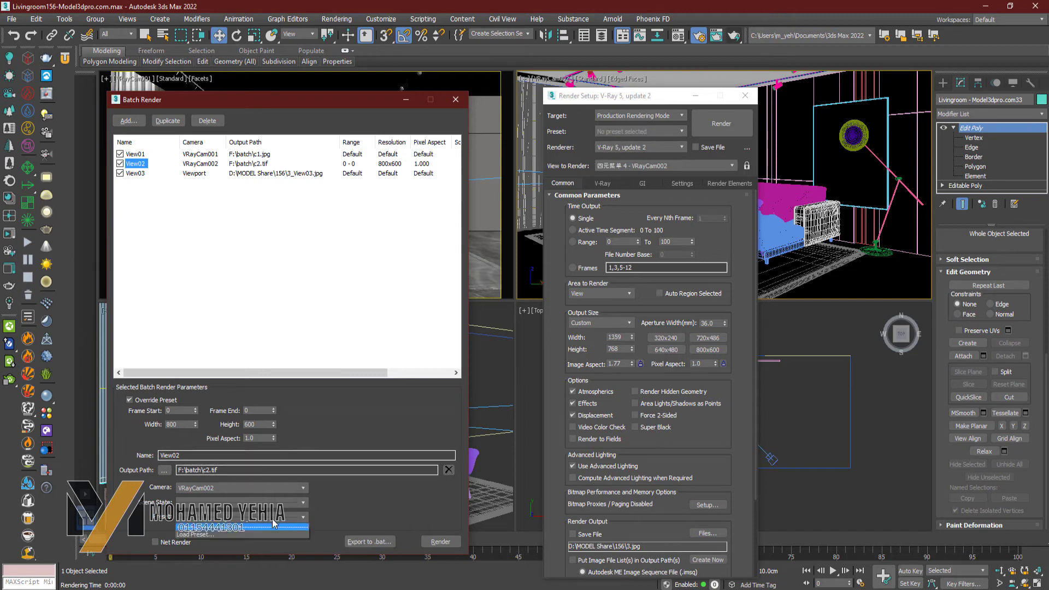
{"action": "left_click", "coordinate": [181, 538]}
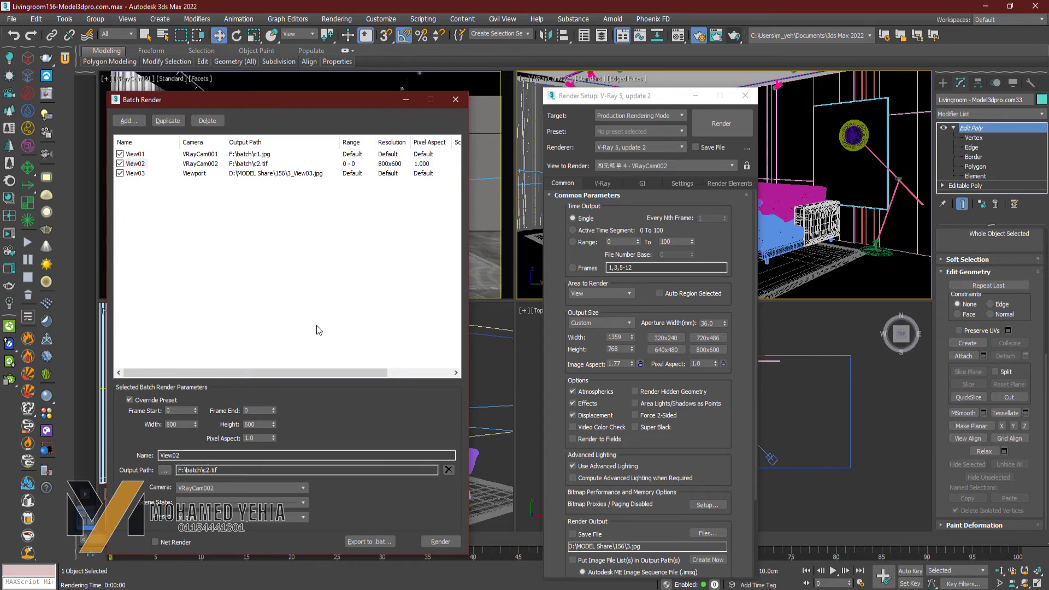
Set View03's batch camera to VRayCam003.
{"action": "left_click", "coordinate": [137, 173]}
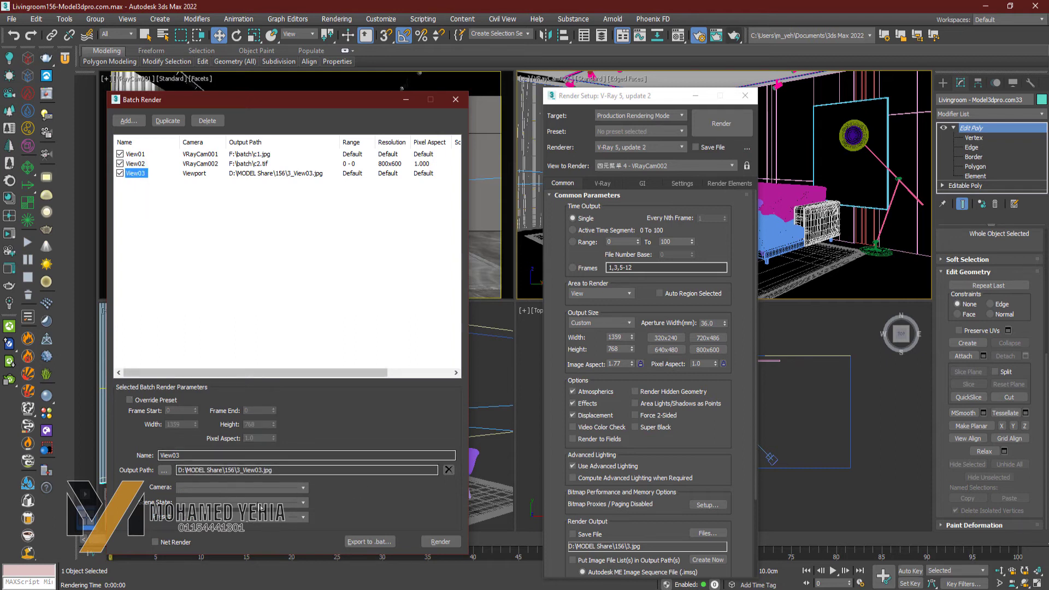
{"action": "left_click", "coordinate": [194, 488]}
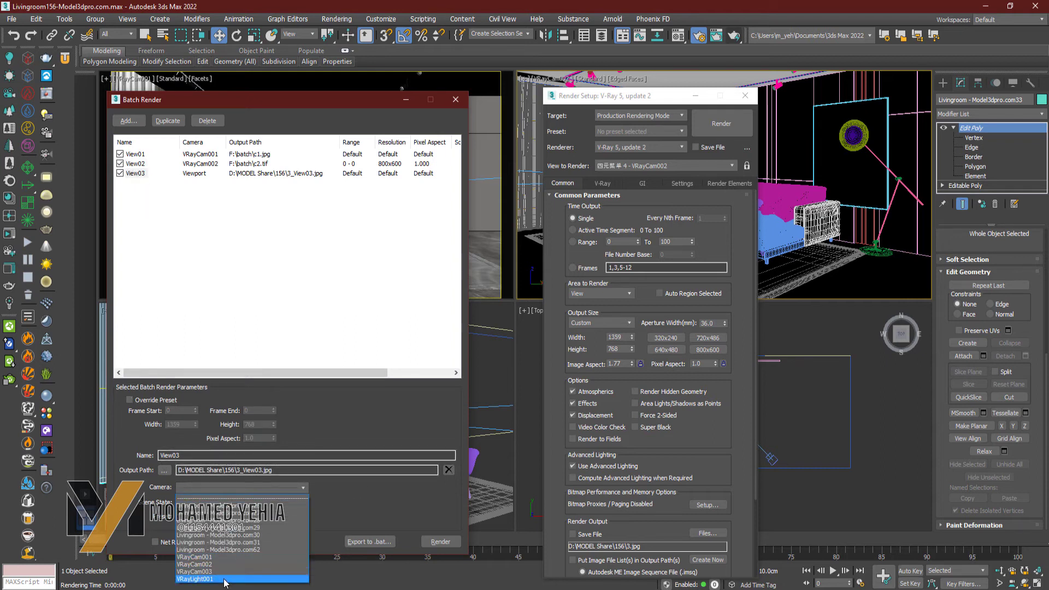
{"action": "left_click", "coordinate": [217, 572]}
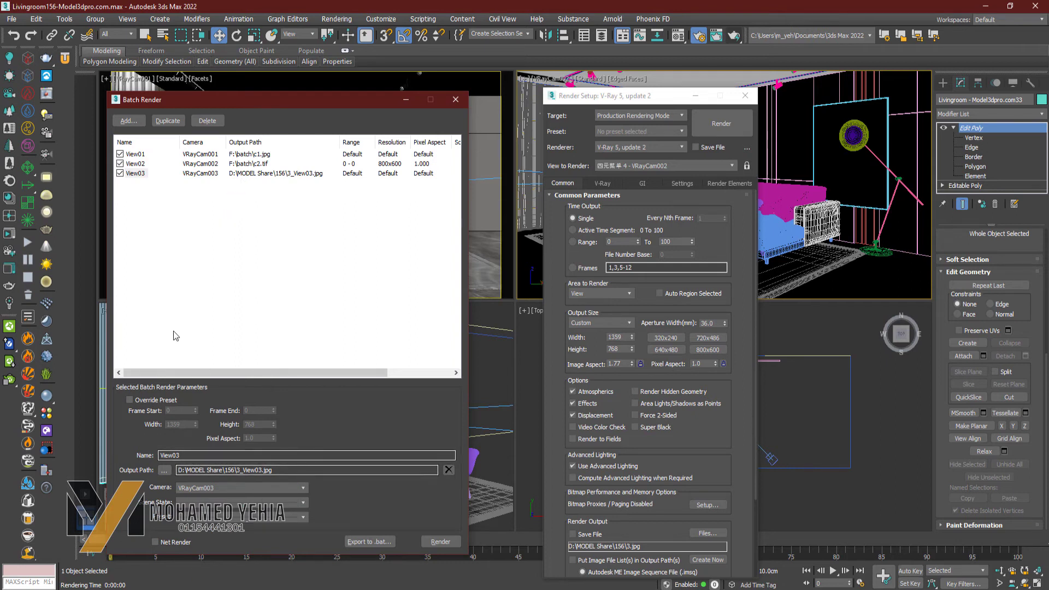
{"action": "left_click", "coordinate": [164, 470]}
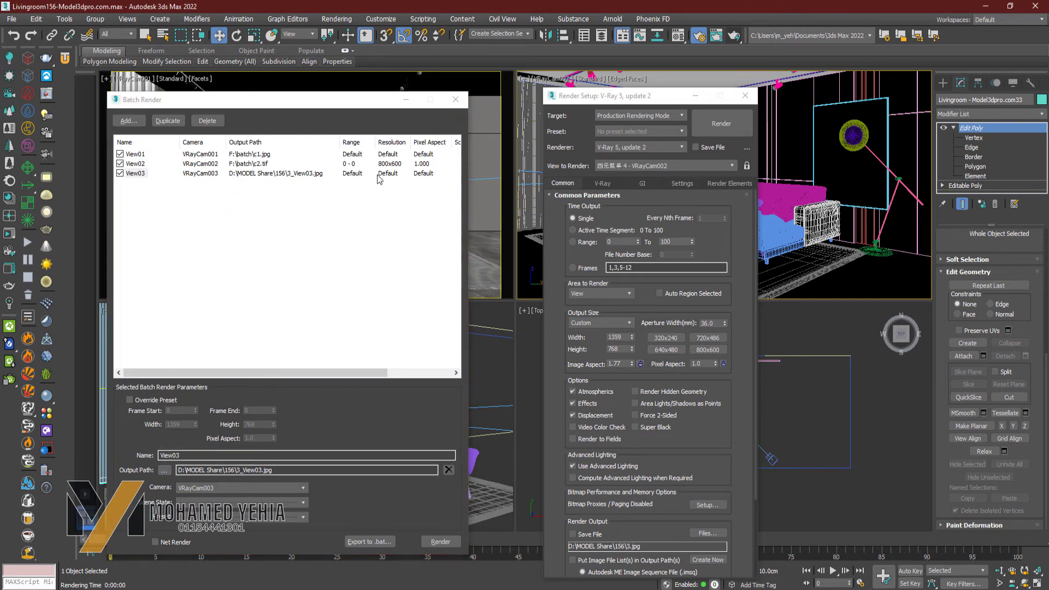
{"action": "key", "text": "Escape"}
Save View03's output as PNG file c3, accepting the default PNG configuration.
{"action": "left_click", "coordinate": [164, 470]}
{"action": "double_click", "coordinate": [210, 420]}
{"action": "type", "text": "c3"}
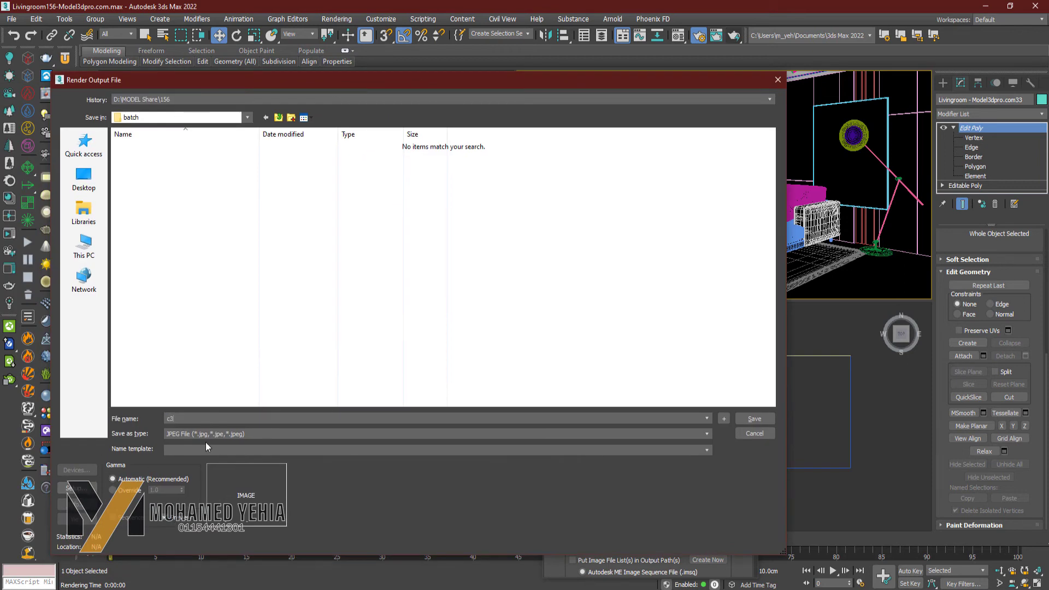
{"action": "left_click", "coordinate": [207, 435]}
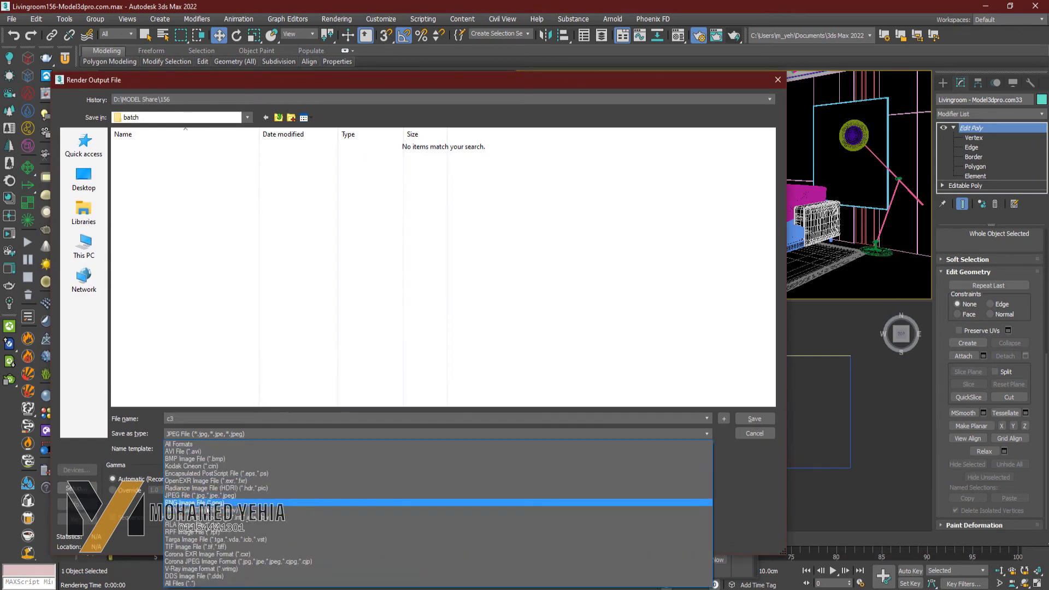
{"action": "left_click", "coordinate": [207, 503]}
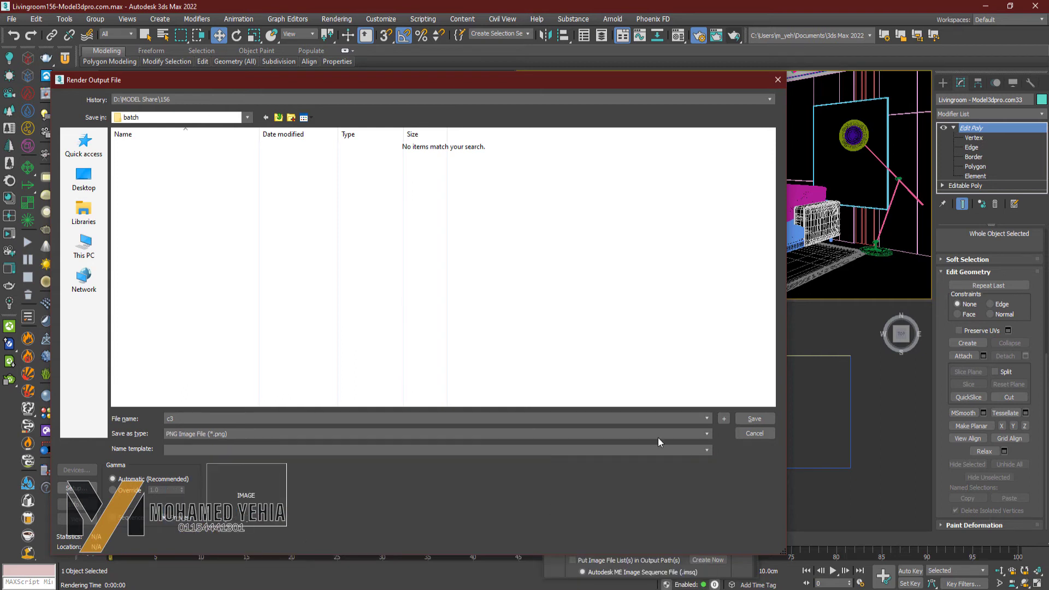
{"action": "left_click", "coordinate": [766, 418]}
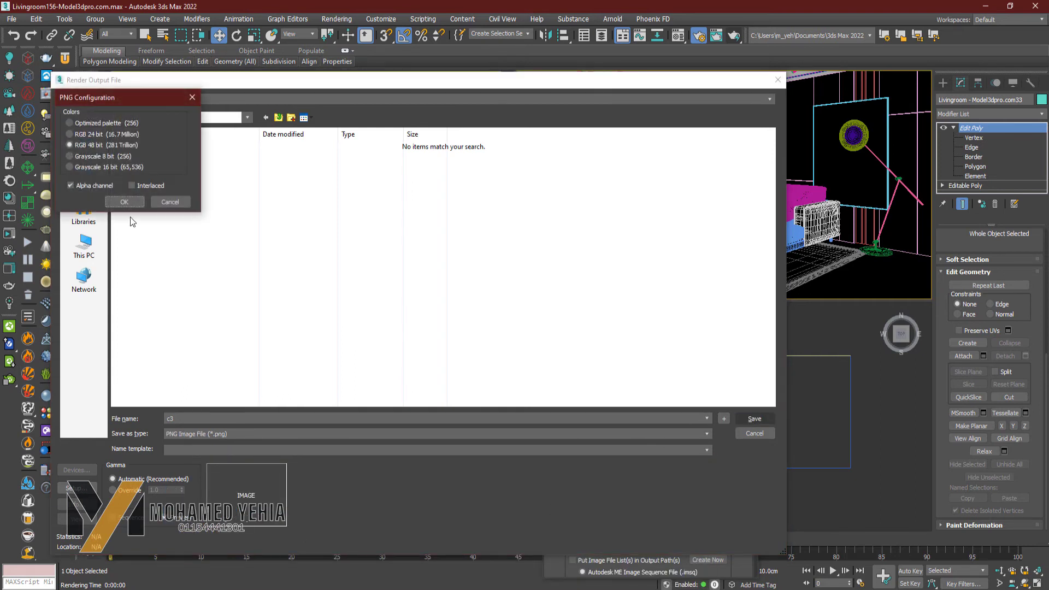
{"action": "left_click", "coordinate": [121, 202]}
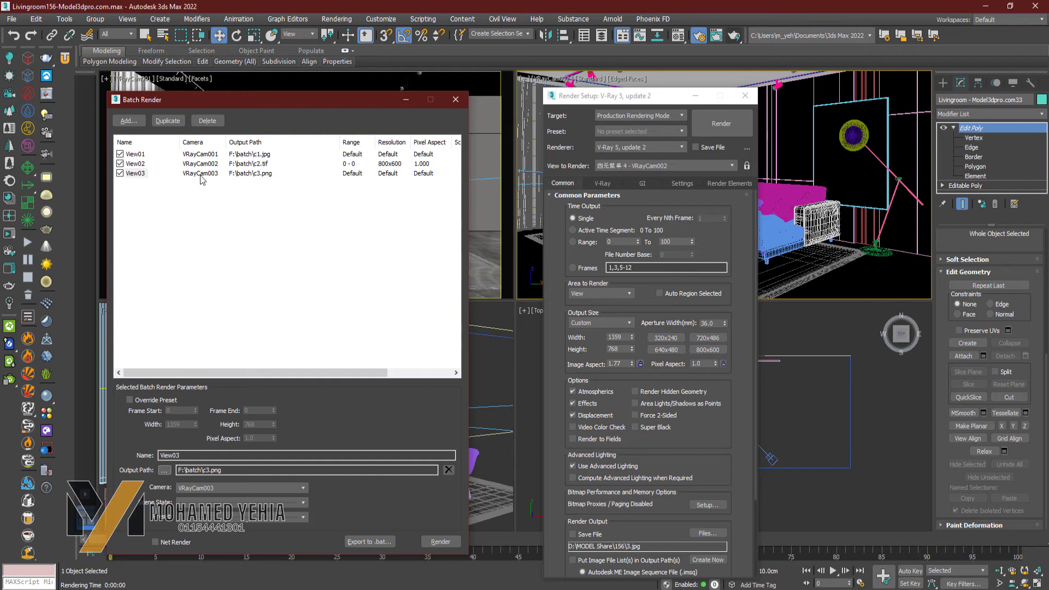
Duplicate View03 as View04 (VRayCam003, output F:\batch\c3.png) and pick a render preset for it.
{"action": "left_click", "coordinate": [146, 176]}
{"action": "left_click", "coordinate": [169, 121]}
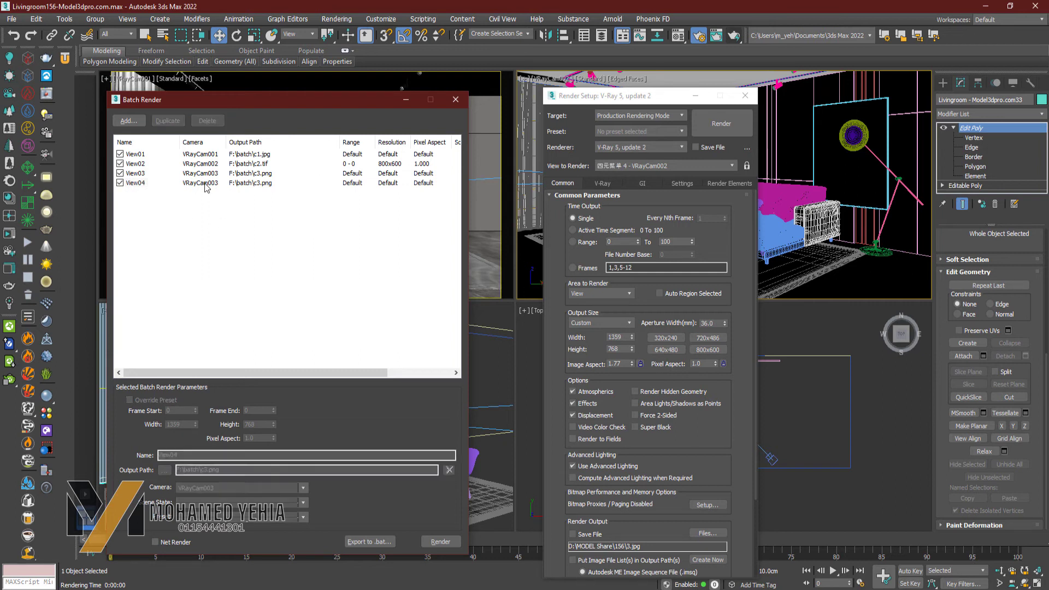
{"action": "left_click", "coordinate": [137, 183]}
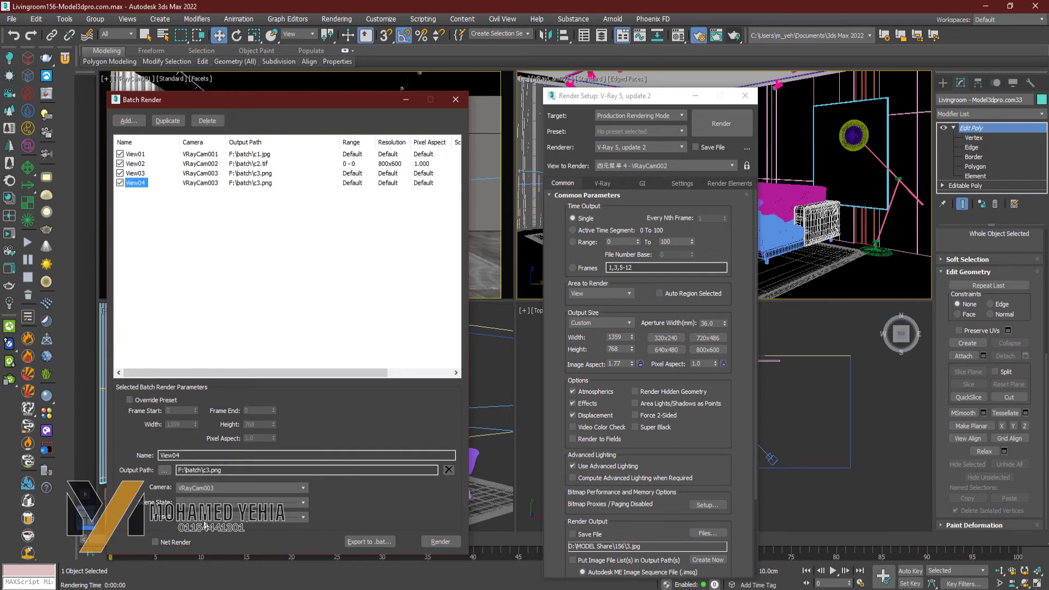
{"action": "left_click", "coordinate": [204, 521]}
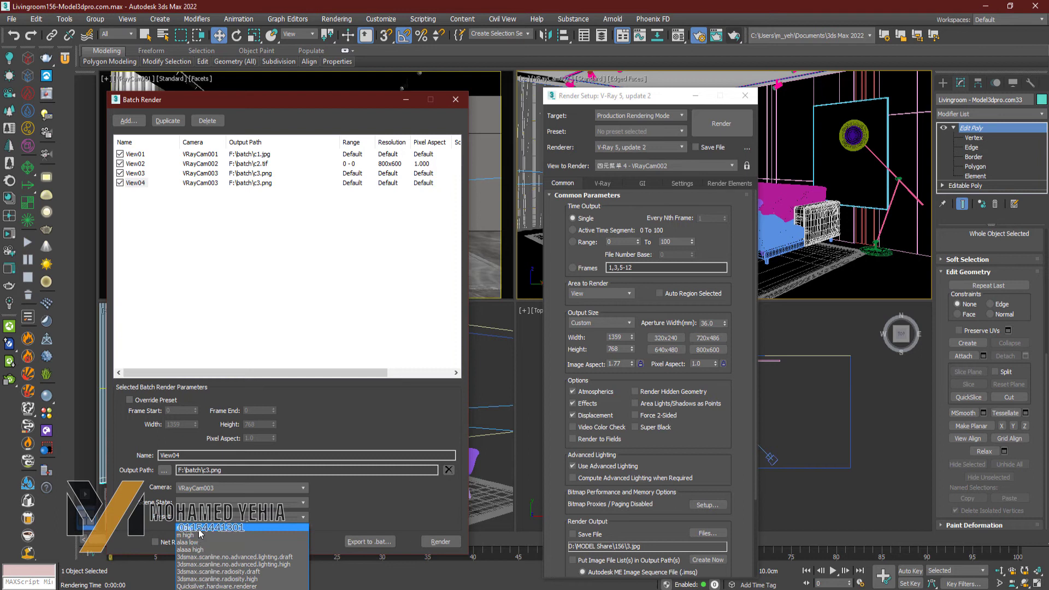
{"action": "left_click", "coordinate": [200, 535]}
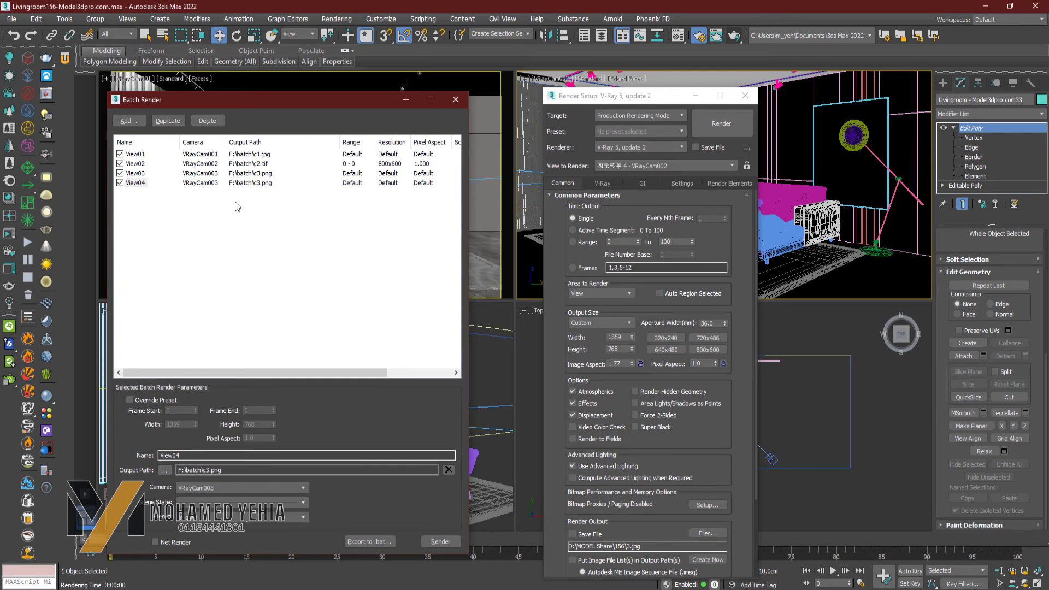
Switch the V-Ray image sampler type to Bucket and start the batch render.
{"action": "left_click", "coordinate": [607, 185]}
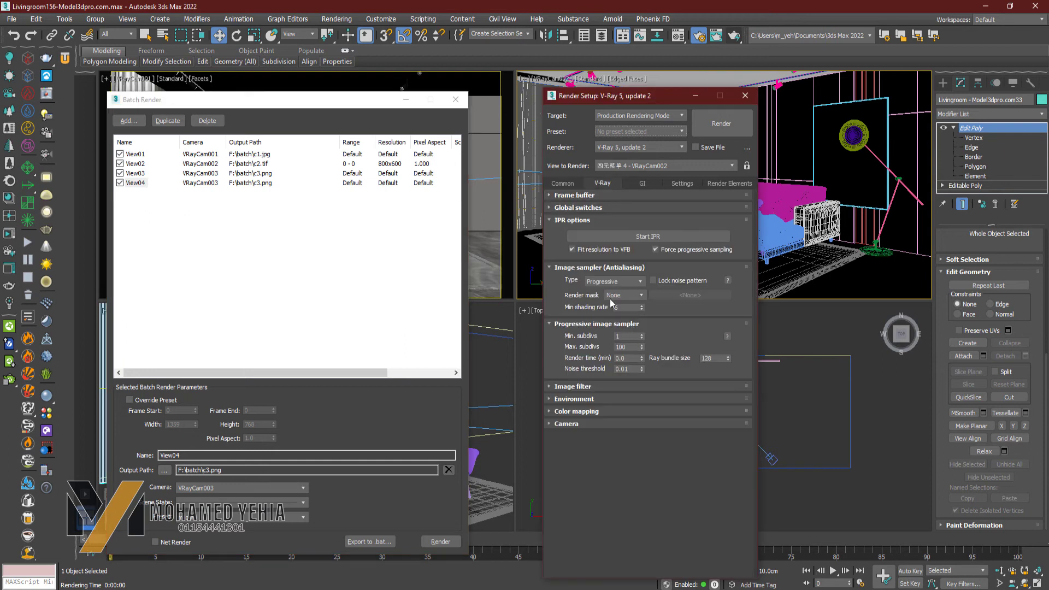
{"action": "left_click", "coordinate": [608, 283]}
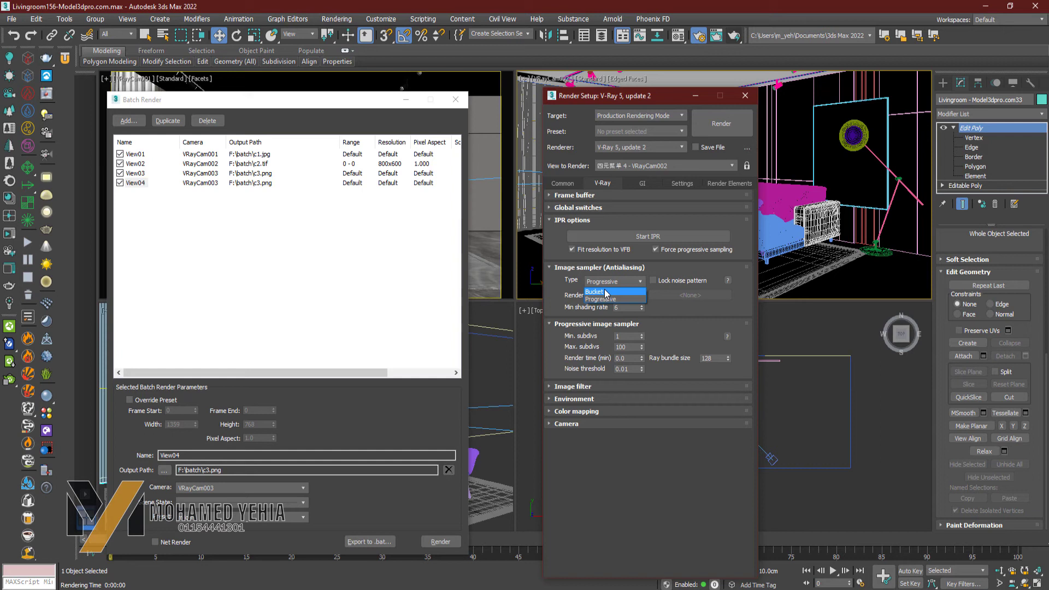
{"action": "left_click", "coordinate": [605, 293]}
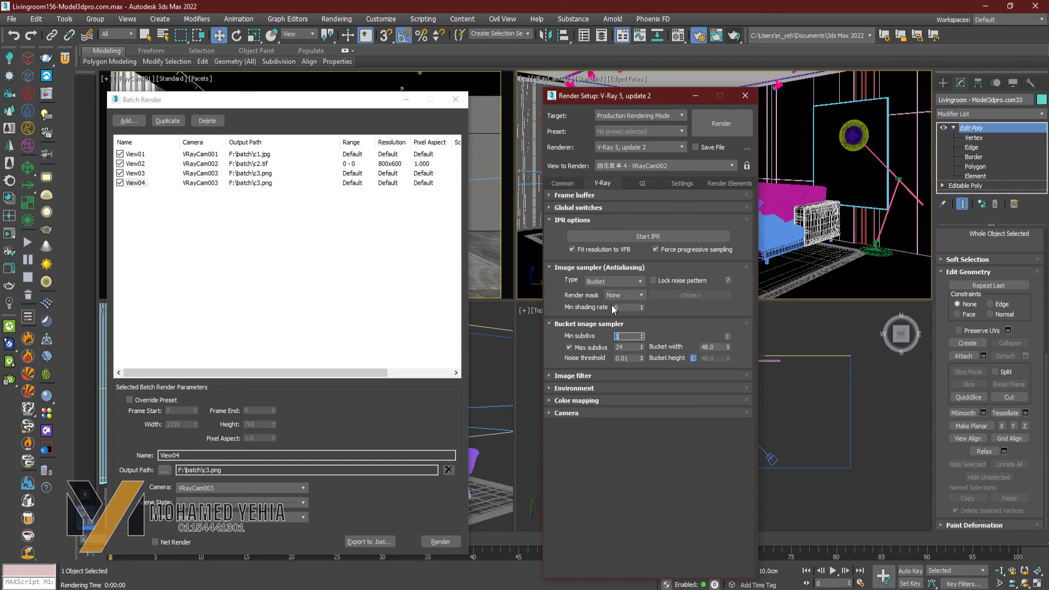
{"action": "left_click", "coordinate": [602, 132]}
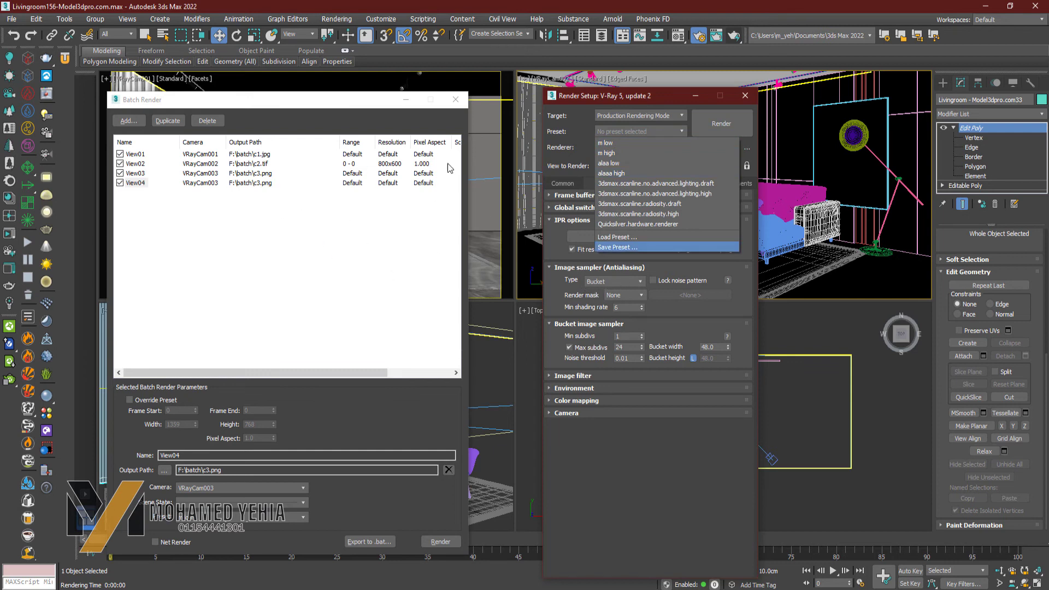
{"action": "left_click", "coordinate": [559, 237]}
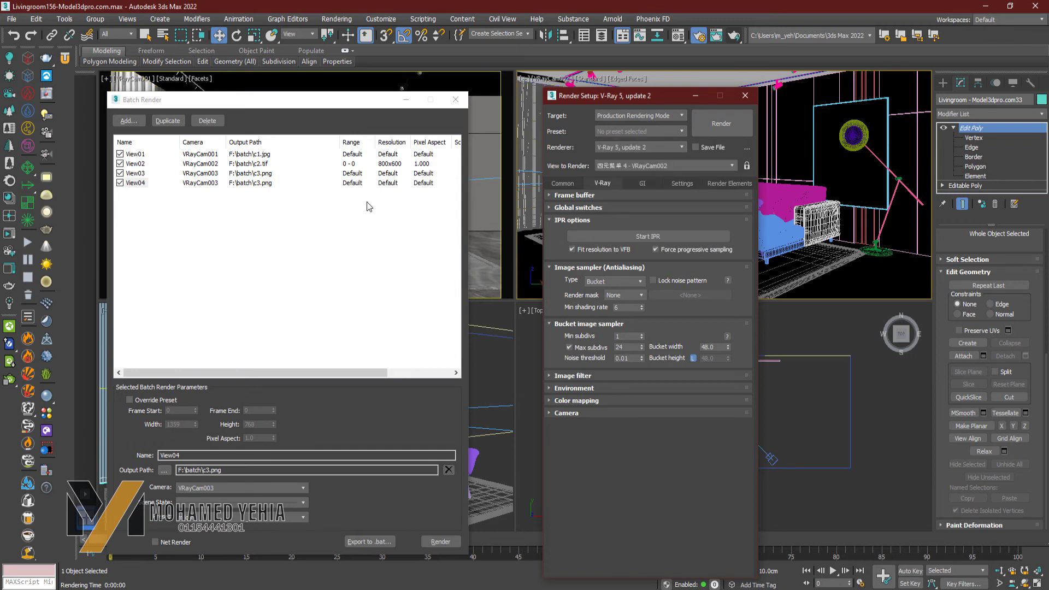
{"action": "left_click", "coordinate": [440, 541]}
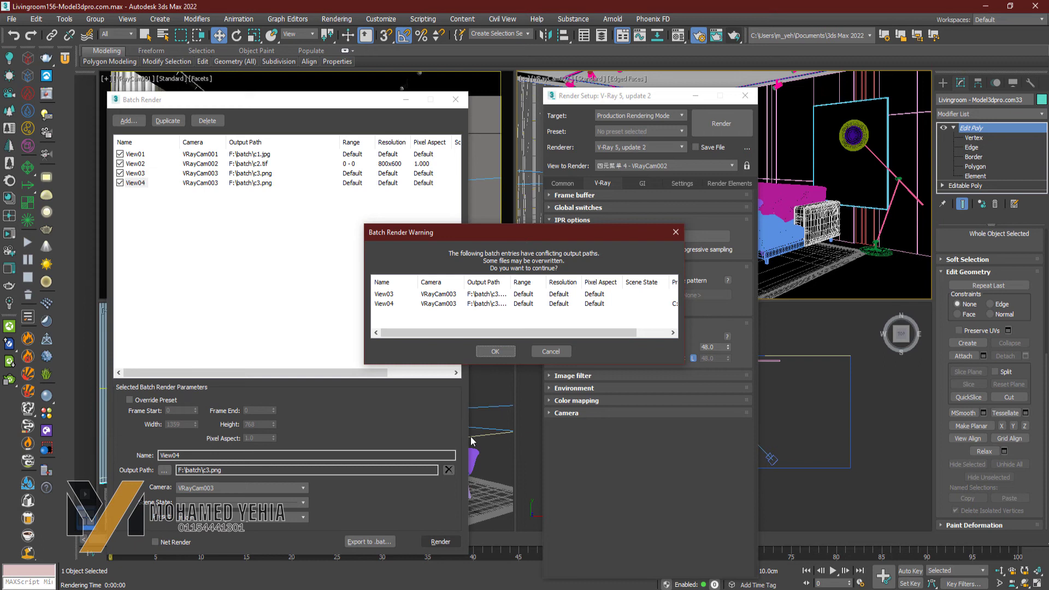
Dismiss the shared-output-path warning for View03 and View04 so the batch render proceeds.
{"action": "left_click", "coordinate": [487, 354]}
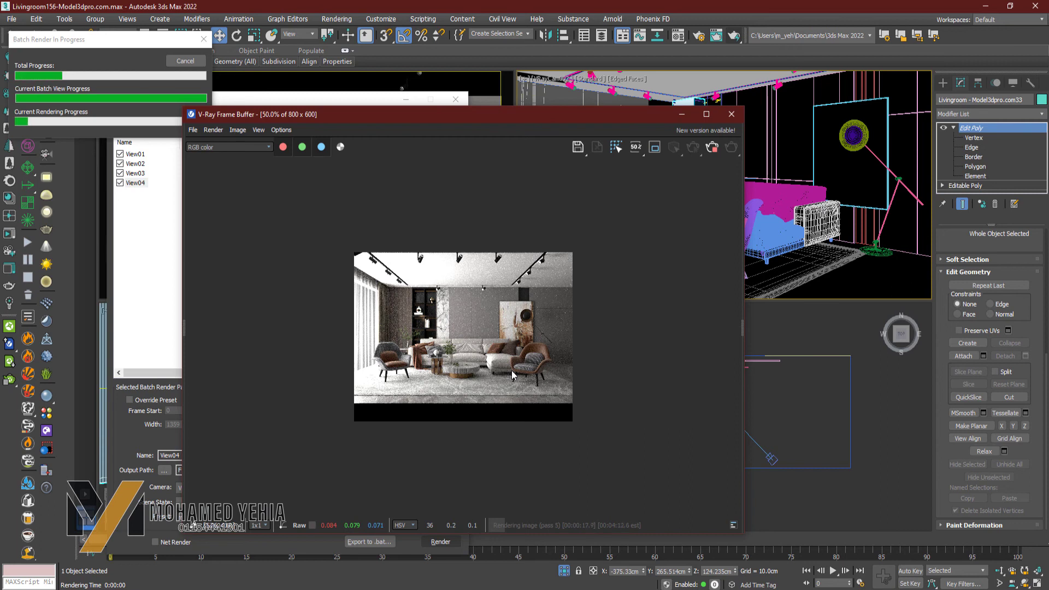
Reposition the V-Ray frame buffer to check batch progress, then close it.
{"action": "left_click_drag", "start_coordinate": [372, 118], "coordinate": [626, 155]}
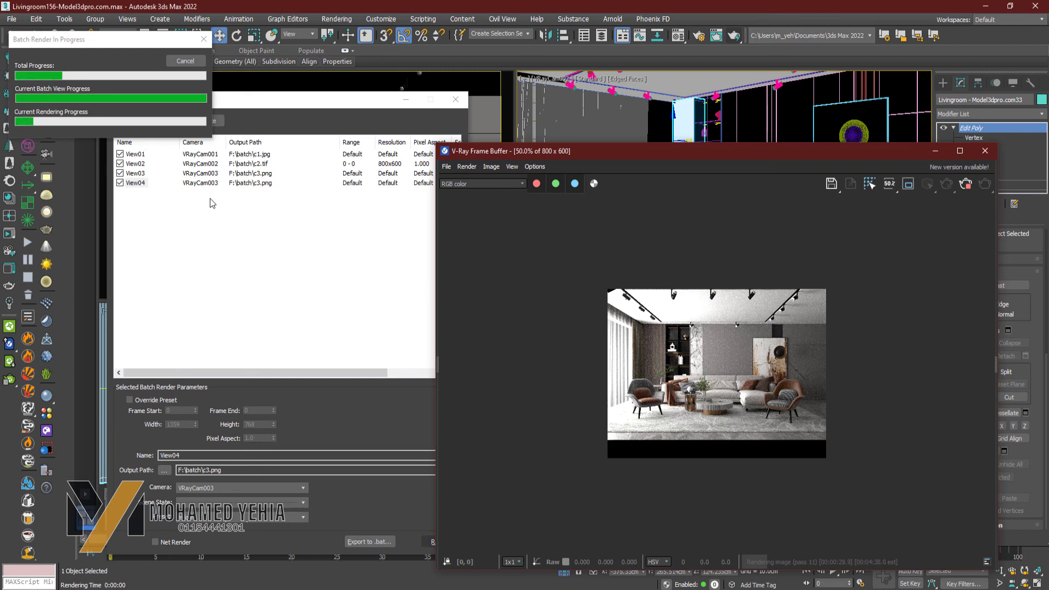
{"action": "left_click", "coordinate": [195, 80]}
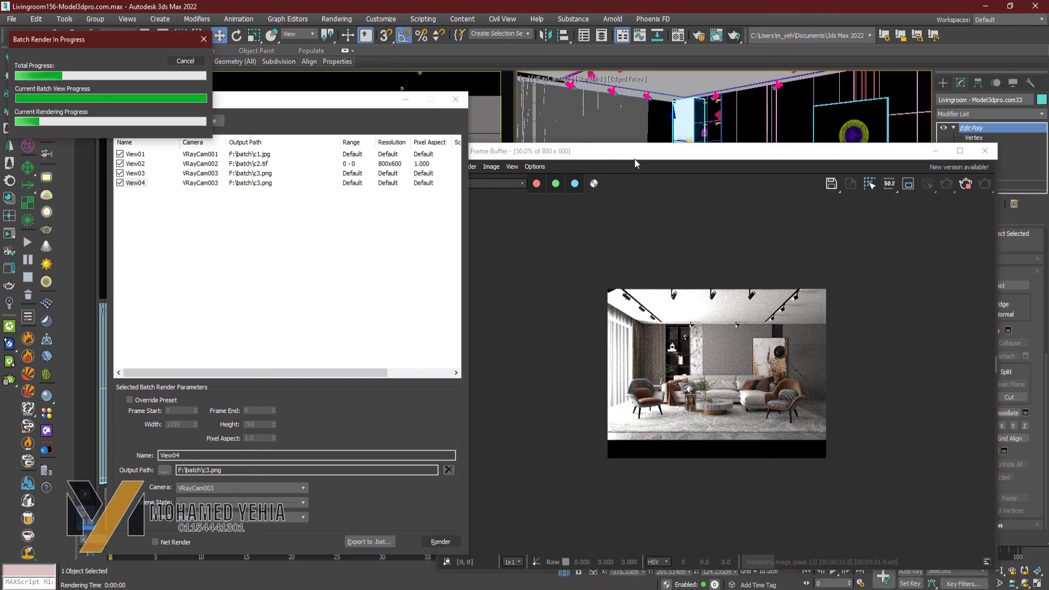
{"action": "left_click_drag", "start_coordinate": [635, 160], "coordinate": [403, 111]}
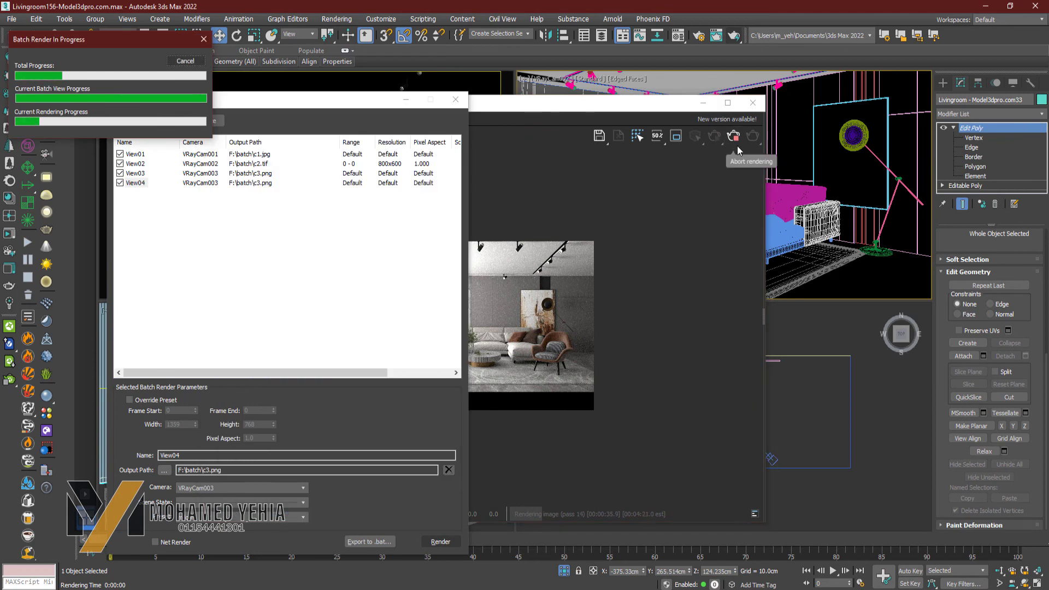
{"action": "left_click", "coordinate": [734, 141]}
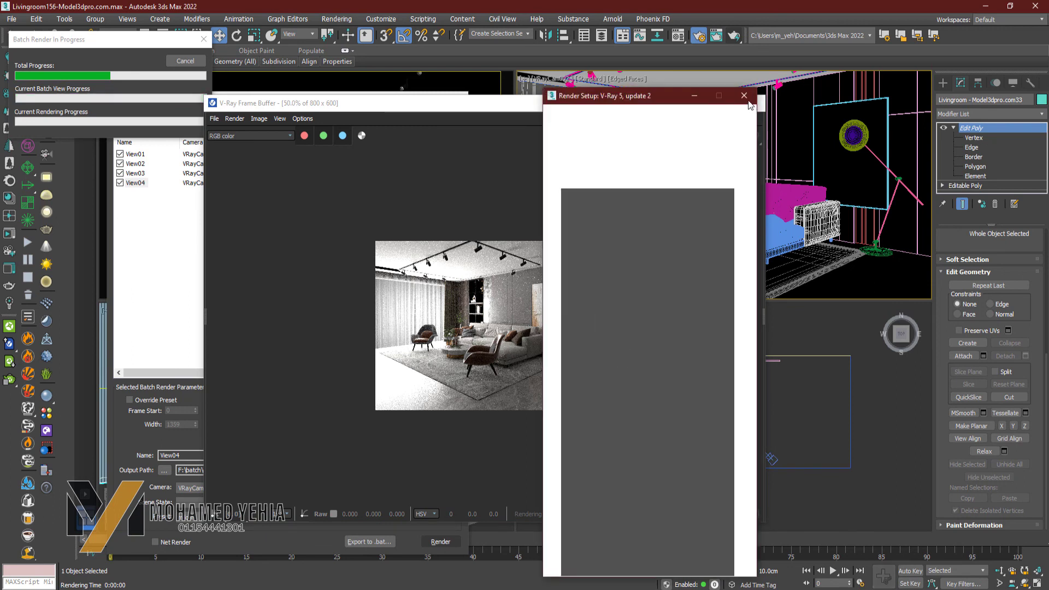
{"action": "left_click", "coordinate": [752, 103]}
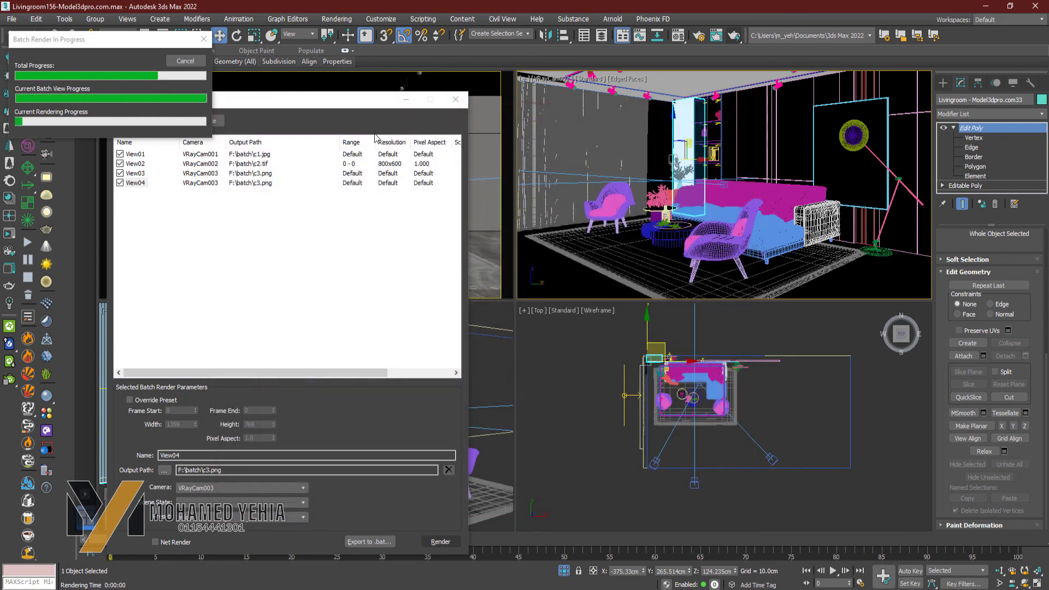